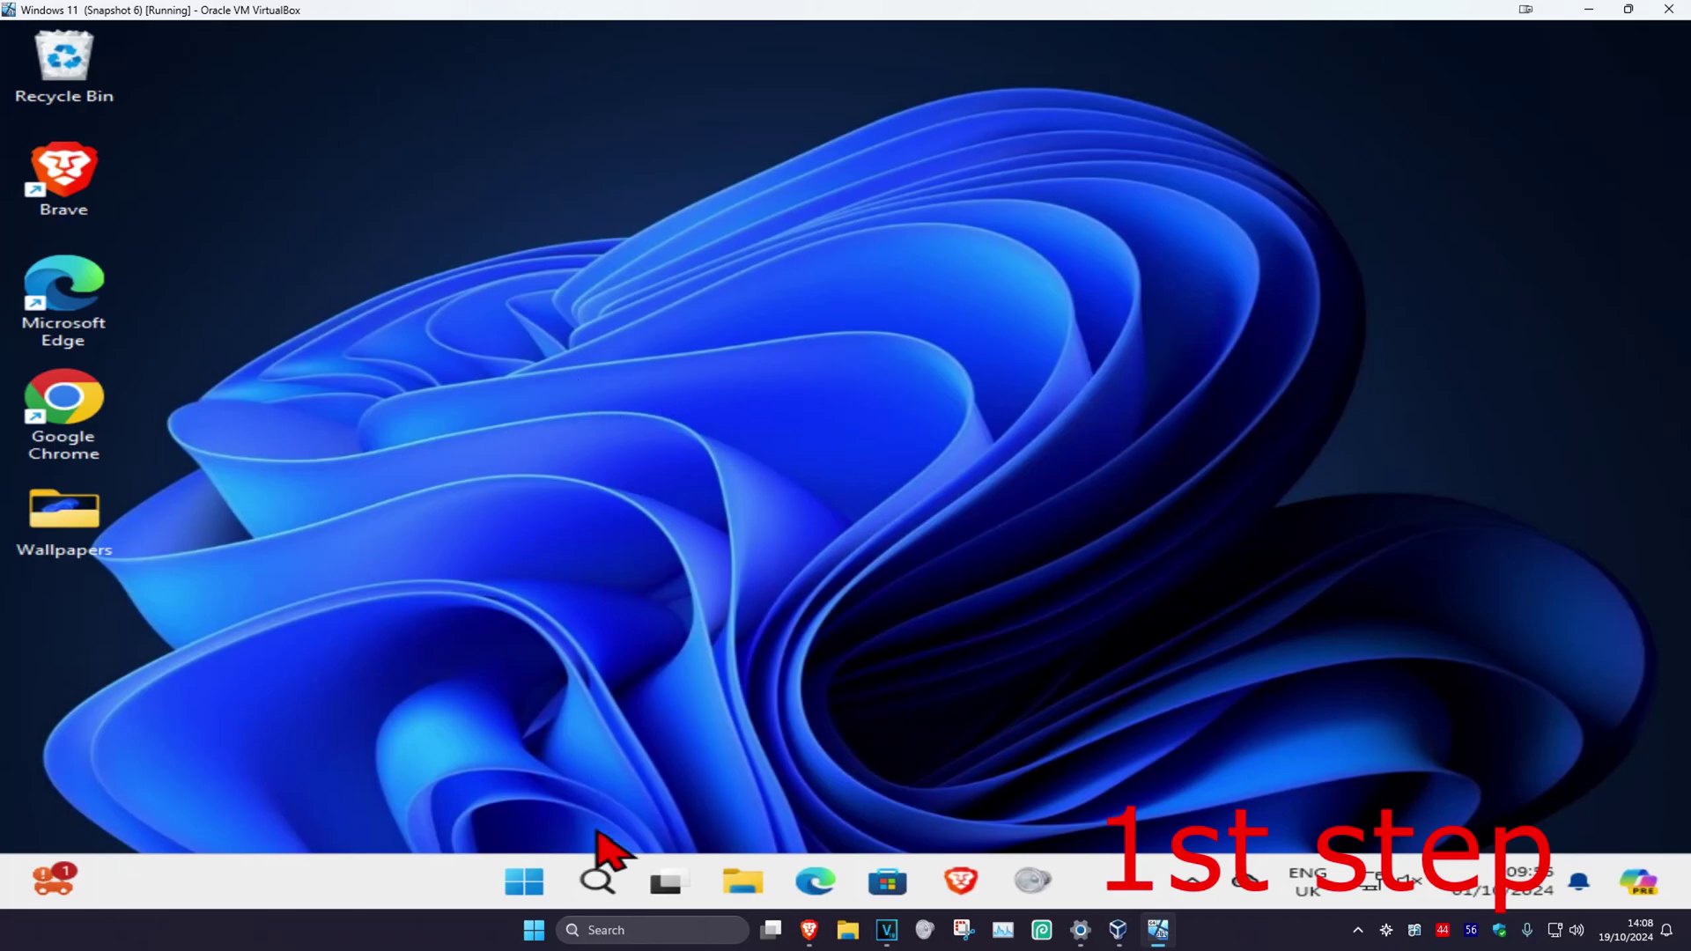
# Step: Launch Windows PowerShell as administrator from search for 'windows power', approving the UAC prompt
pyautogui.click(597, 882)
pyautogui.write('windows po')
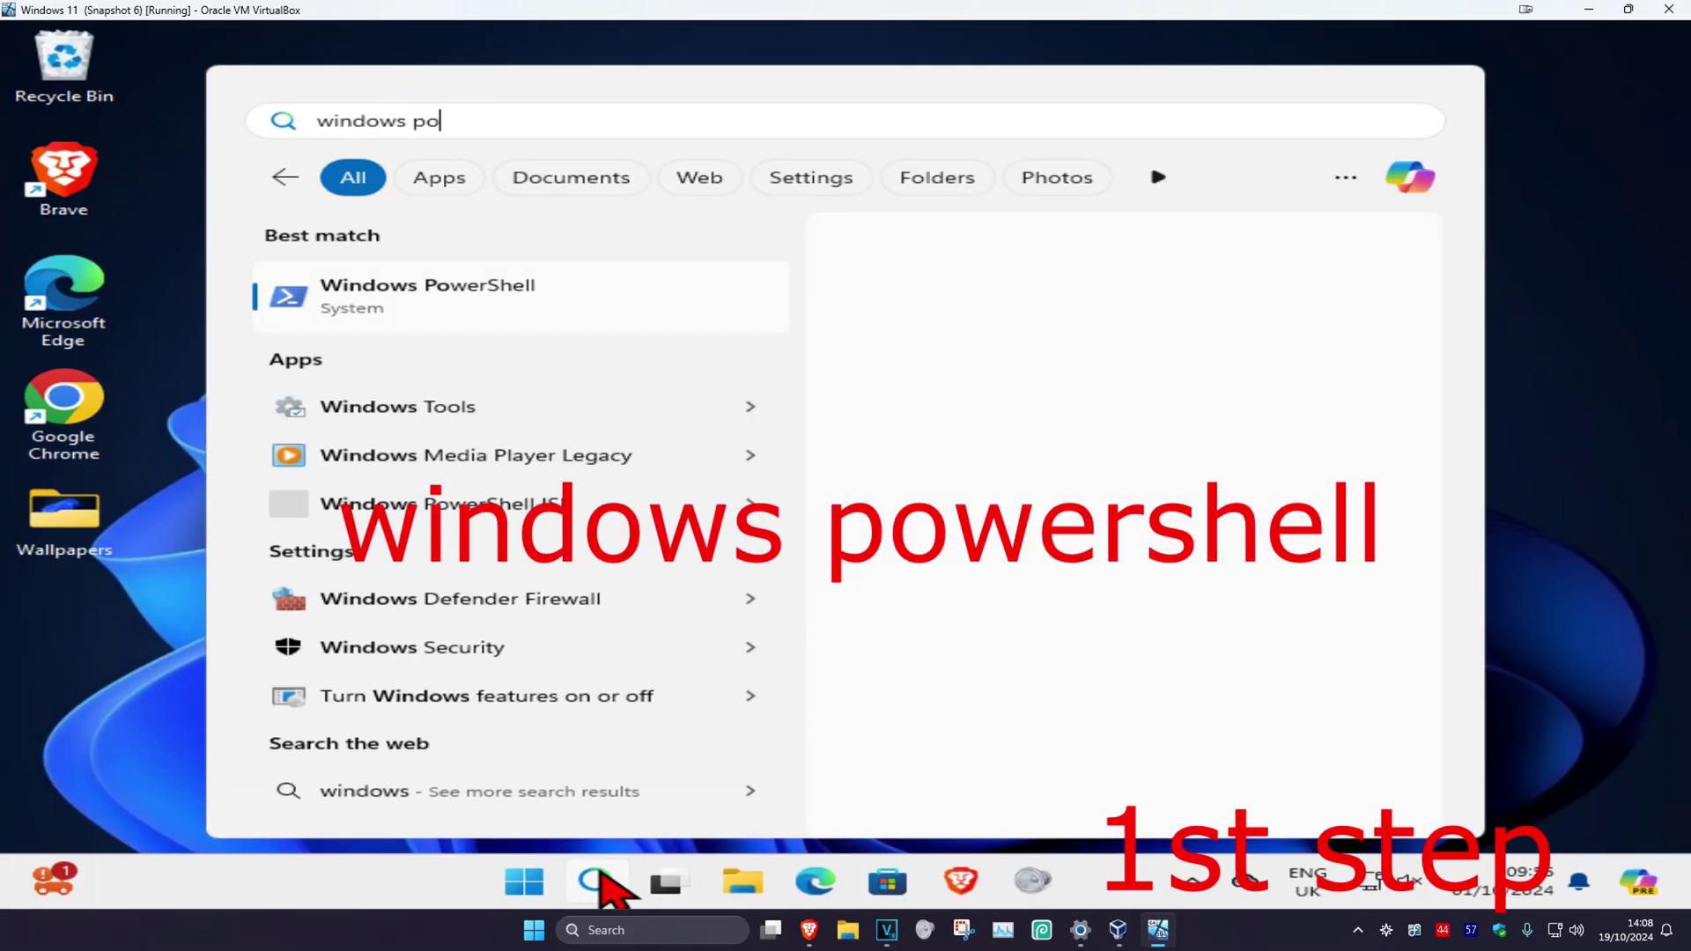
pyautogui.write('wer')
pyautogui.rightClick(507, 301)
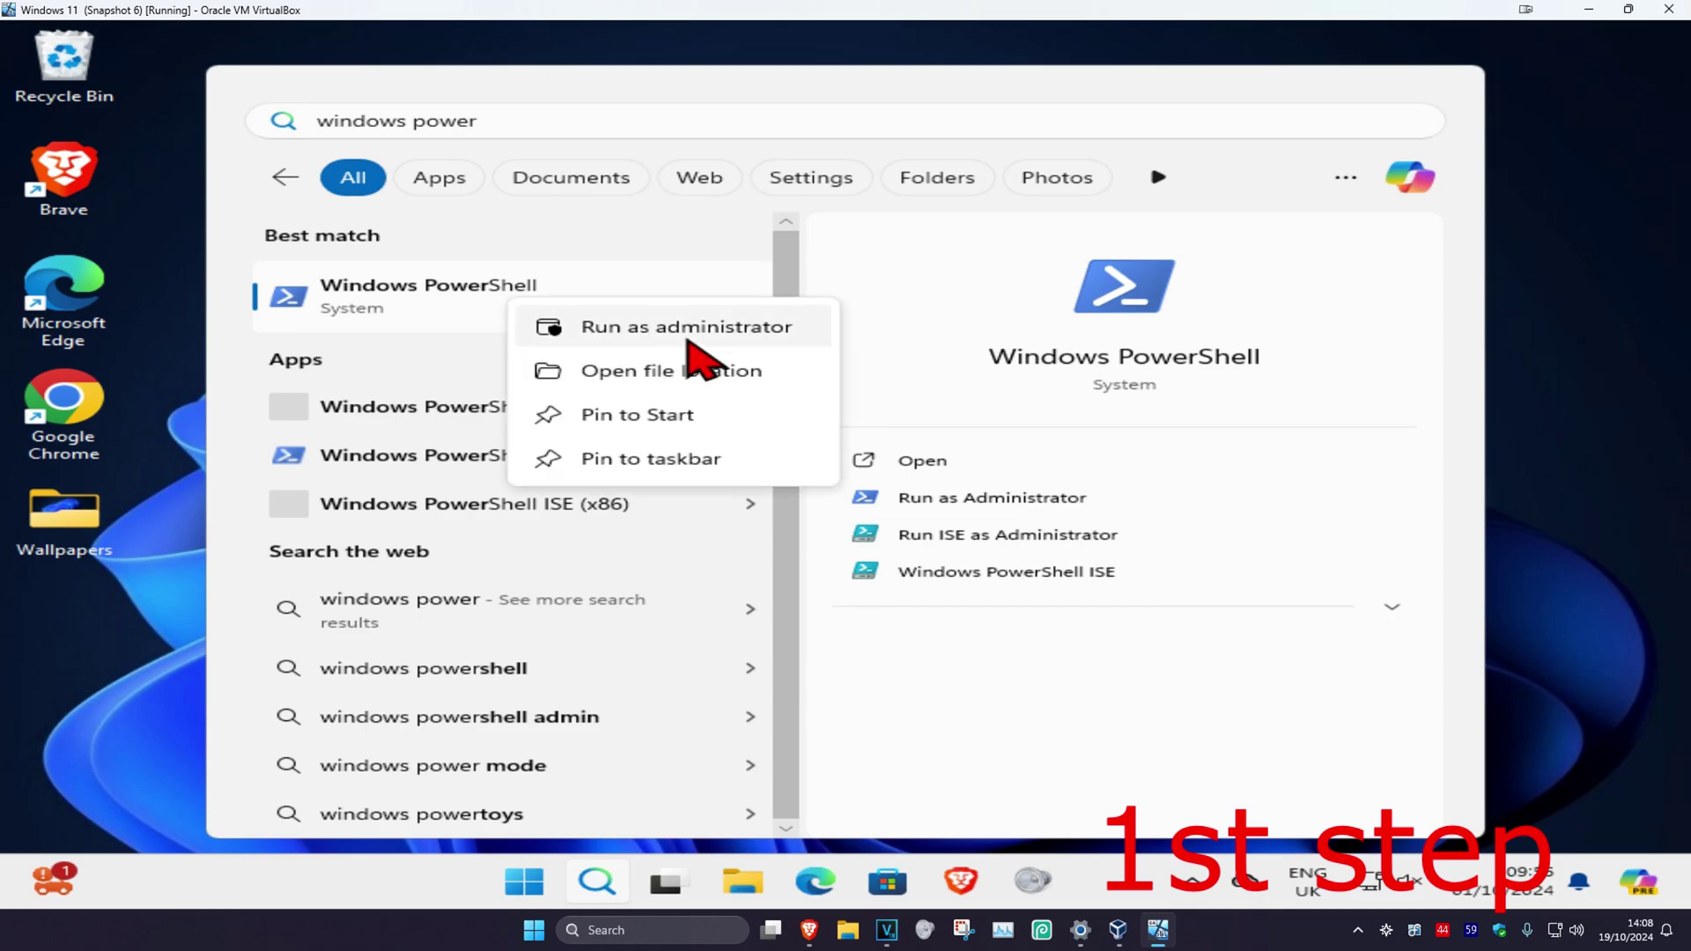
pyautogui.click(691, 328)
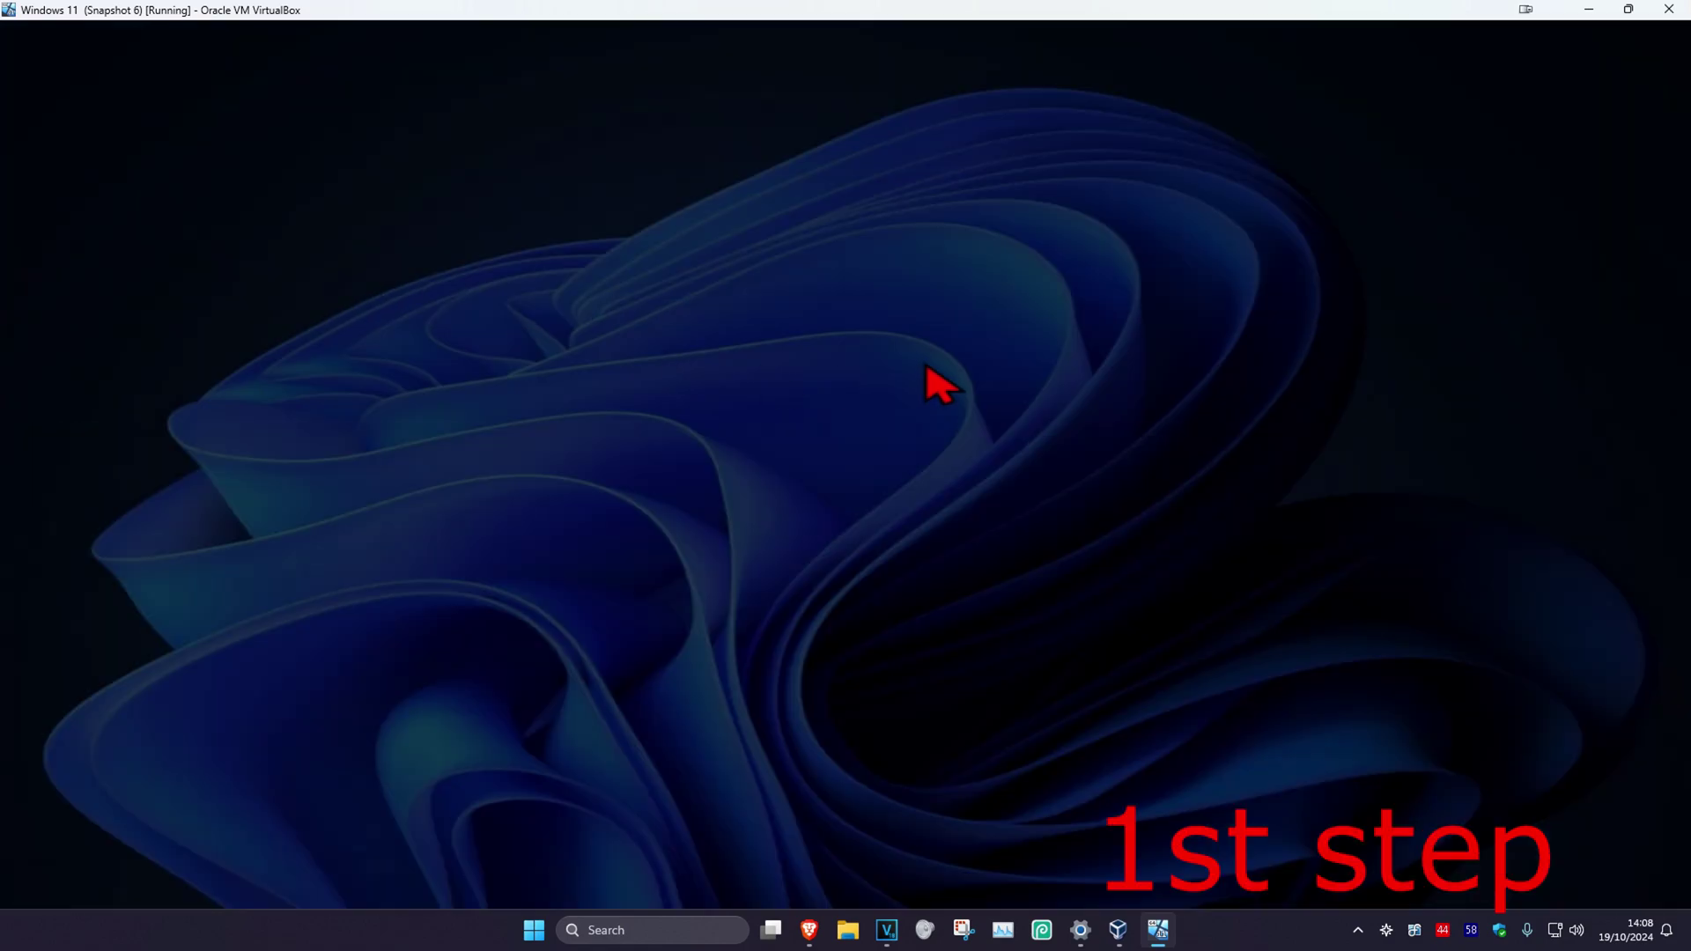
pyautogui.click(682, 641)
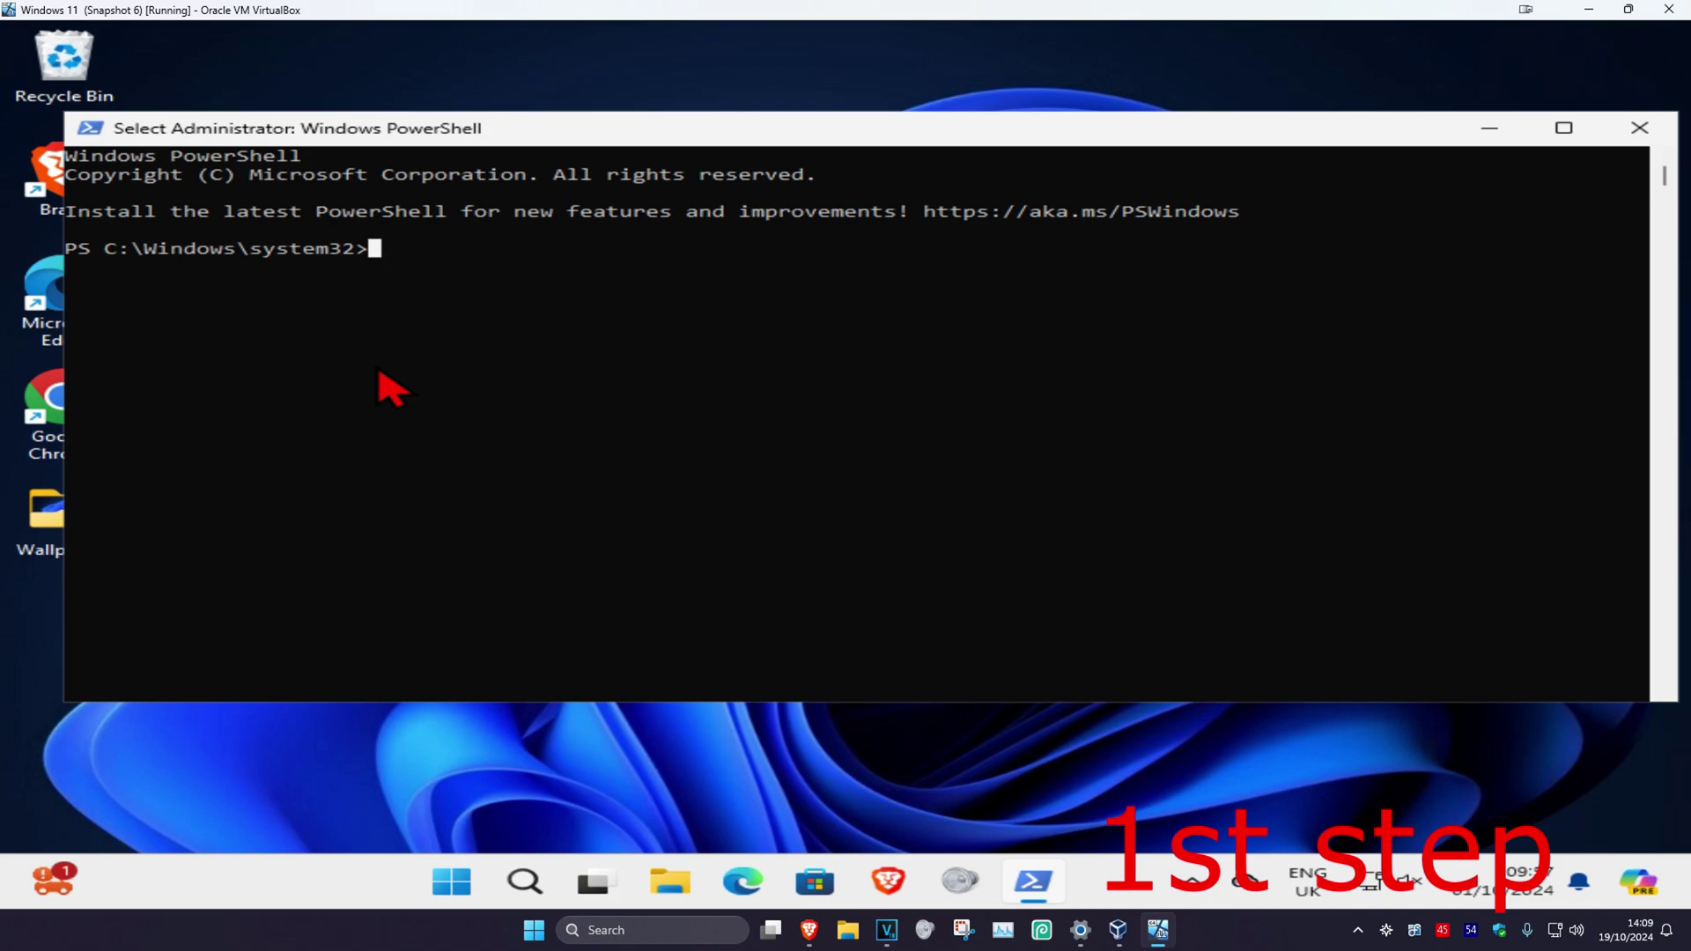
pyautogui.write('sfc')
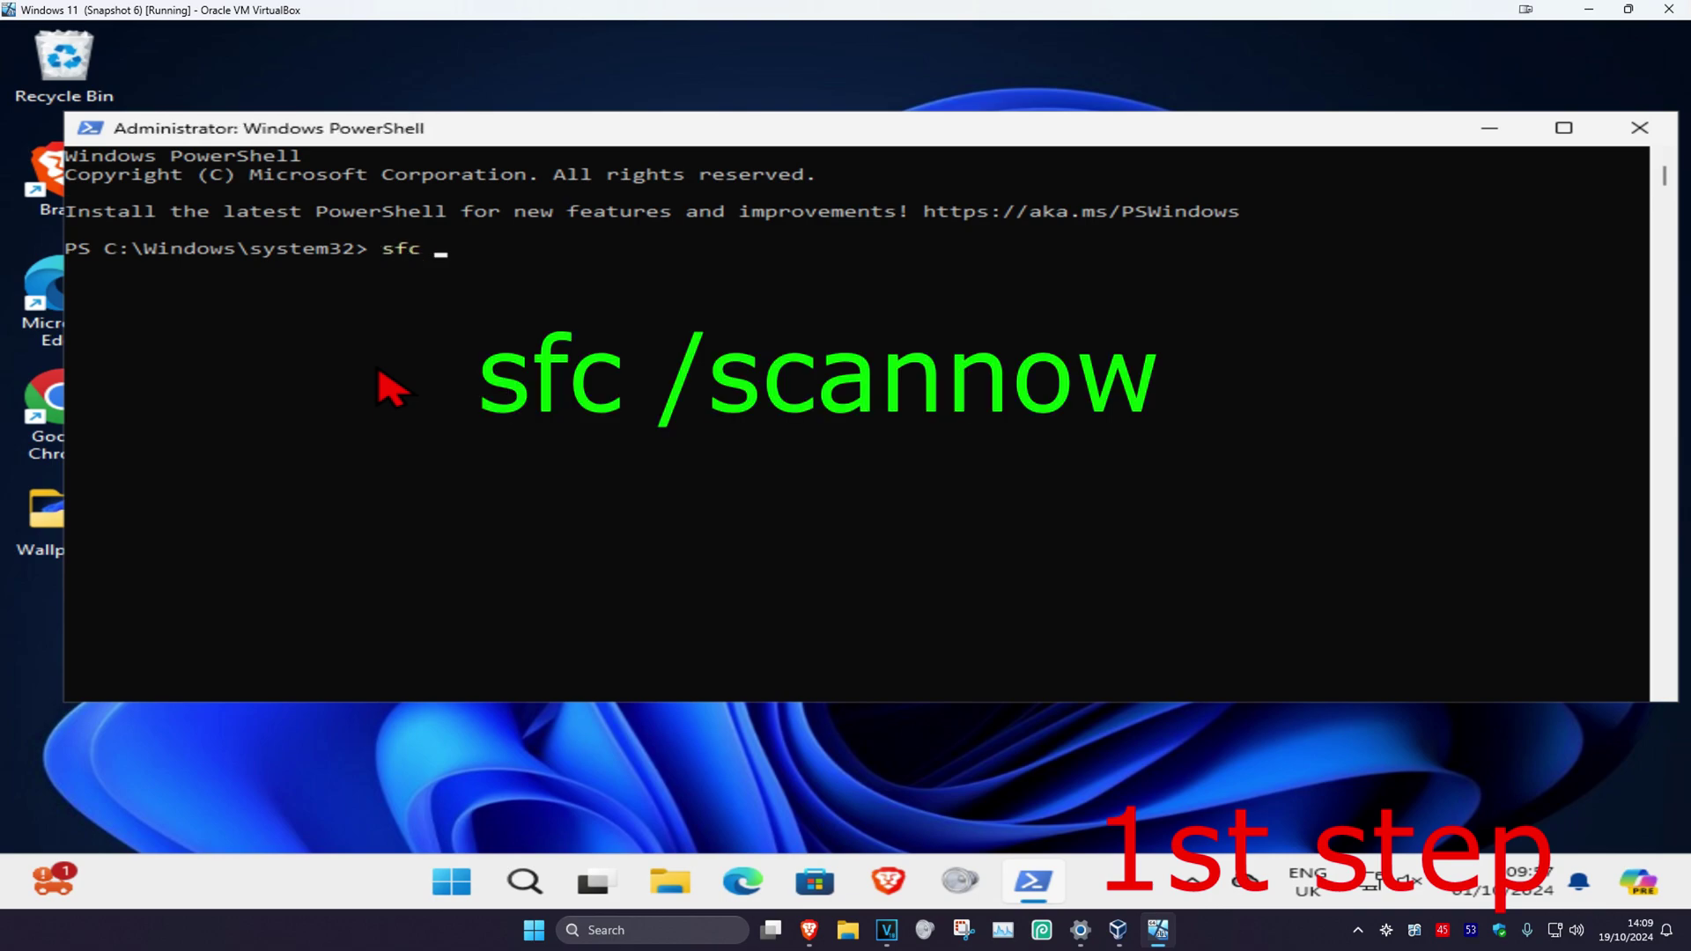
pyautogui.write(' /scannow')
# Step: Run 'sfc /scannow' in admin PowerShell and restore the window to a smaller size
pyautogui.press('Return')
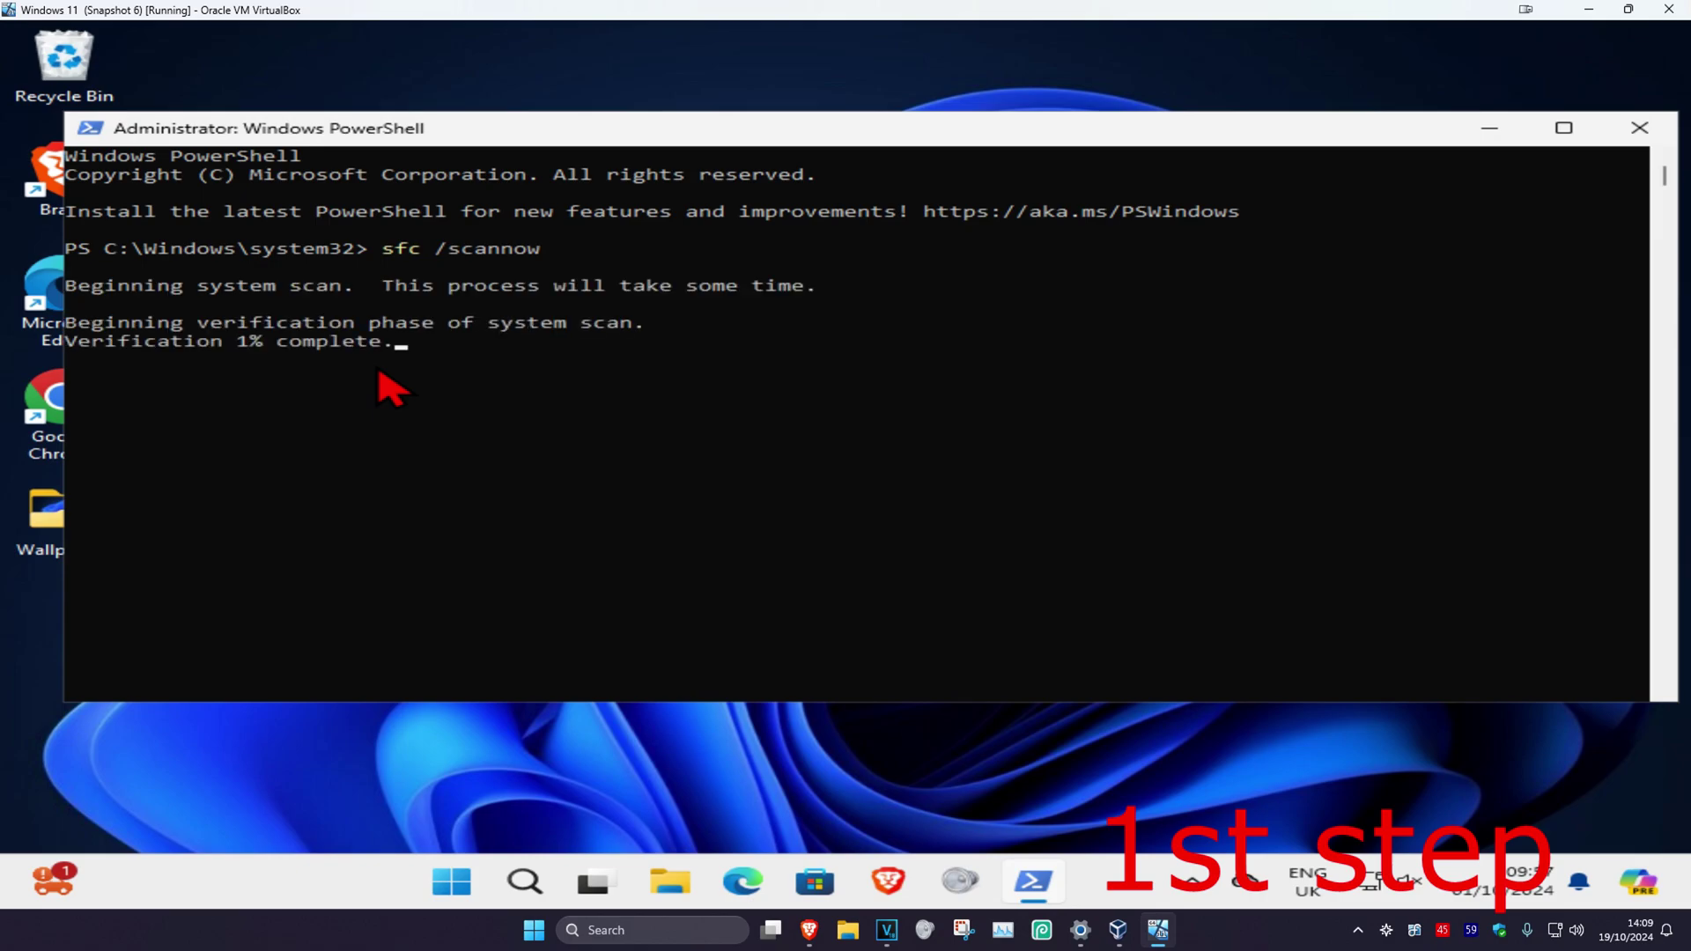
pyautogui.click(1520, 129)
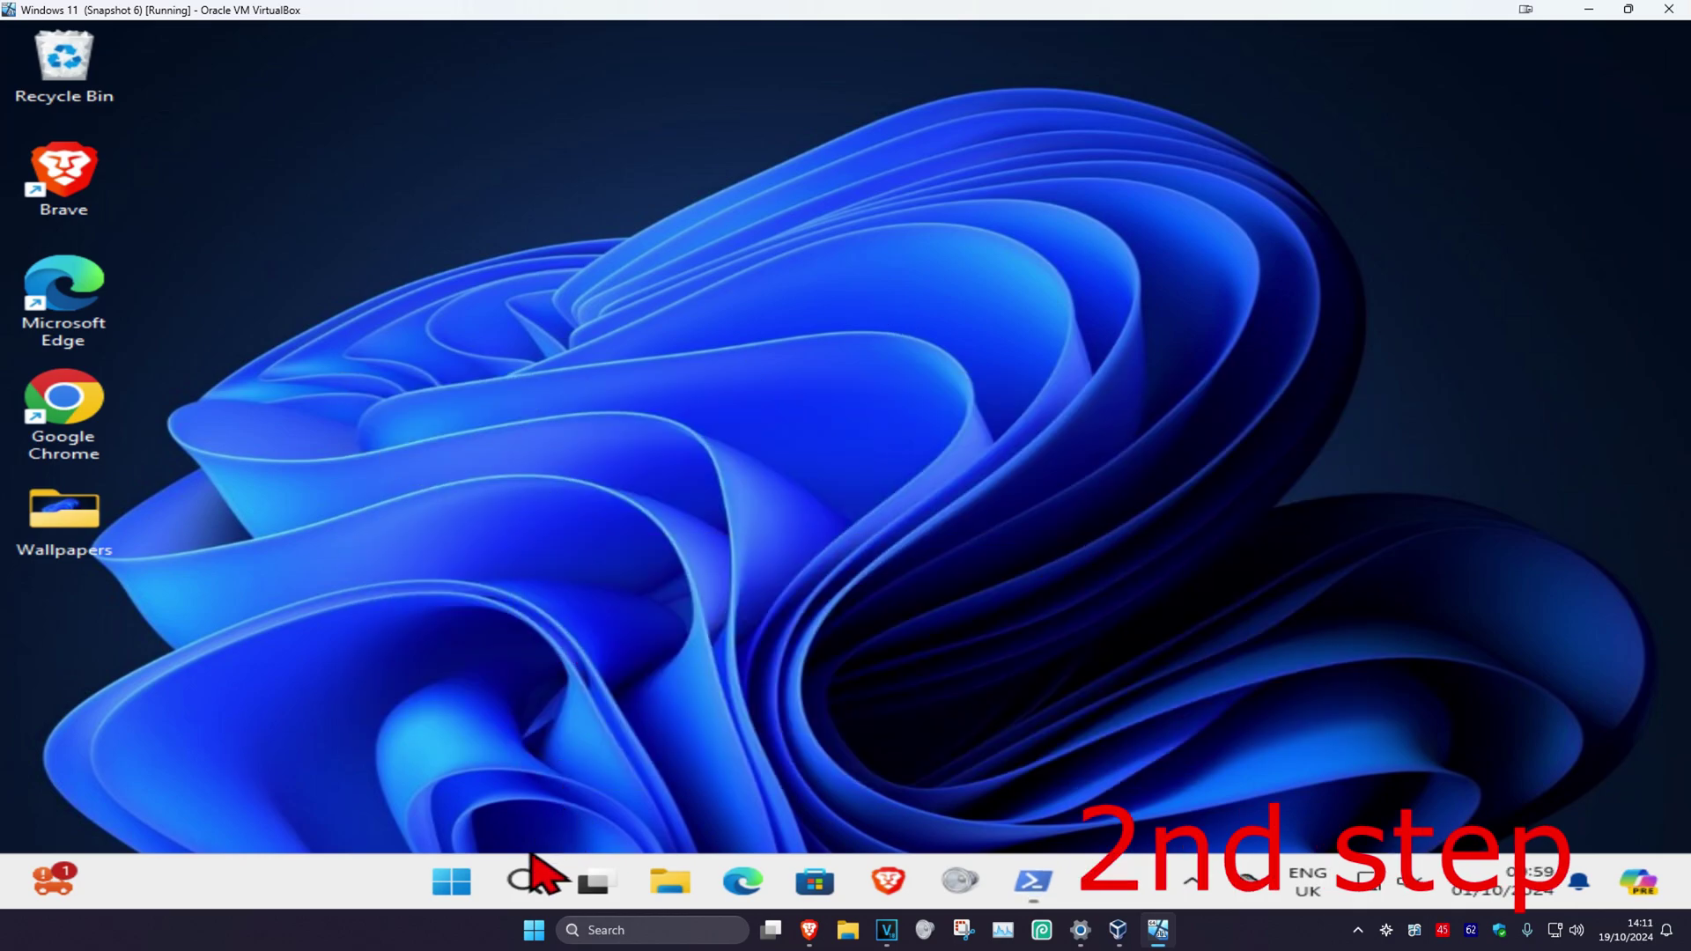
# Step: Launch Command Prompt as administrator from a 'cmd' search, approving the UAC prompt
pyautogui.click(524, 882)
pyautogui.write('cmd')
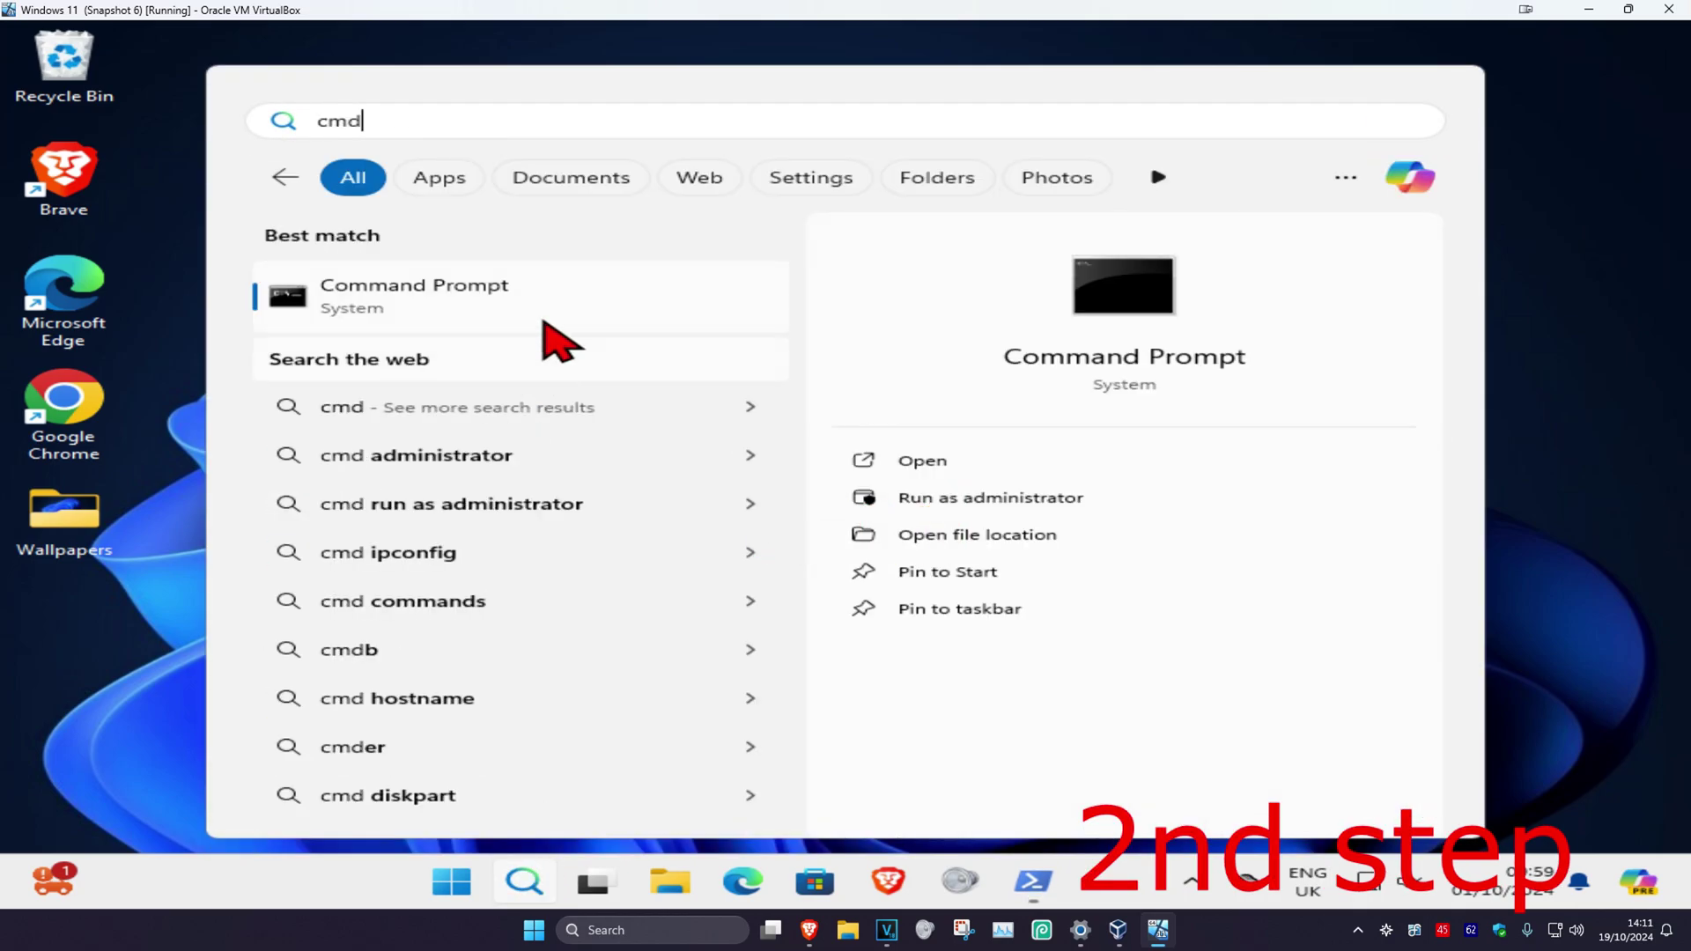
pyautogui.click(1054, 518)
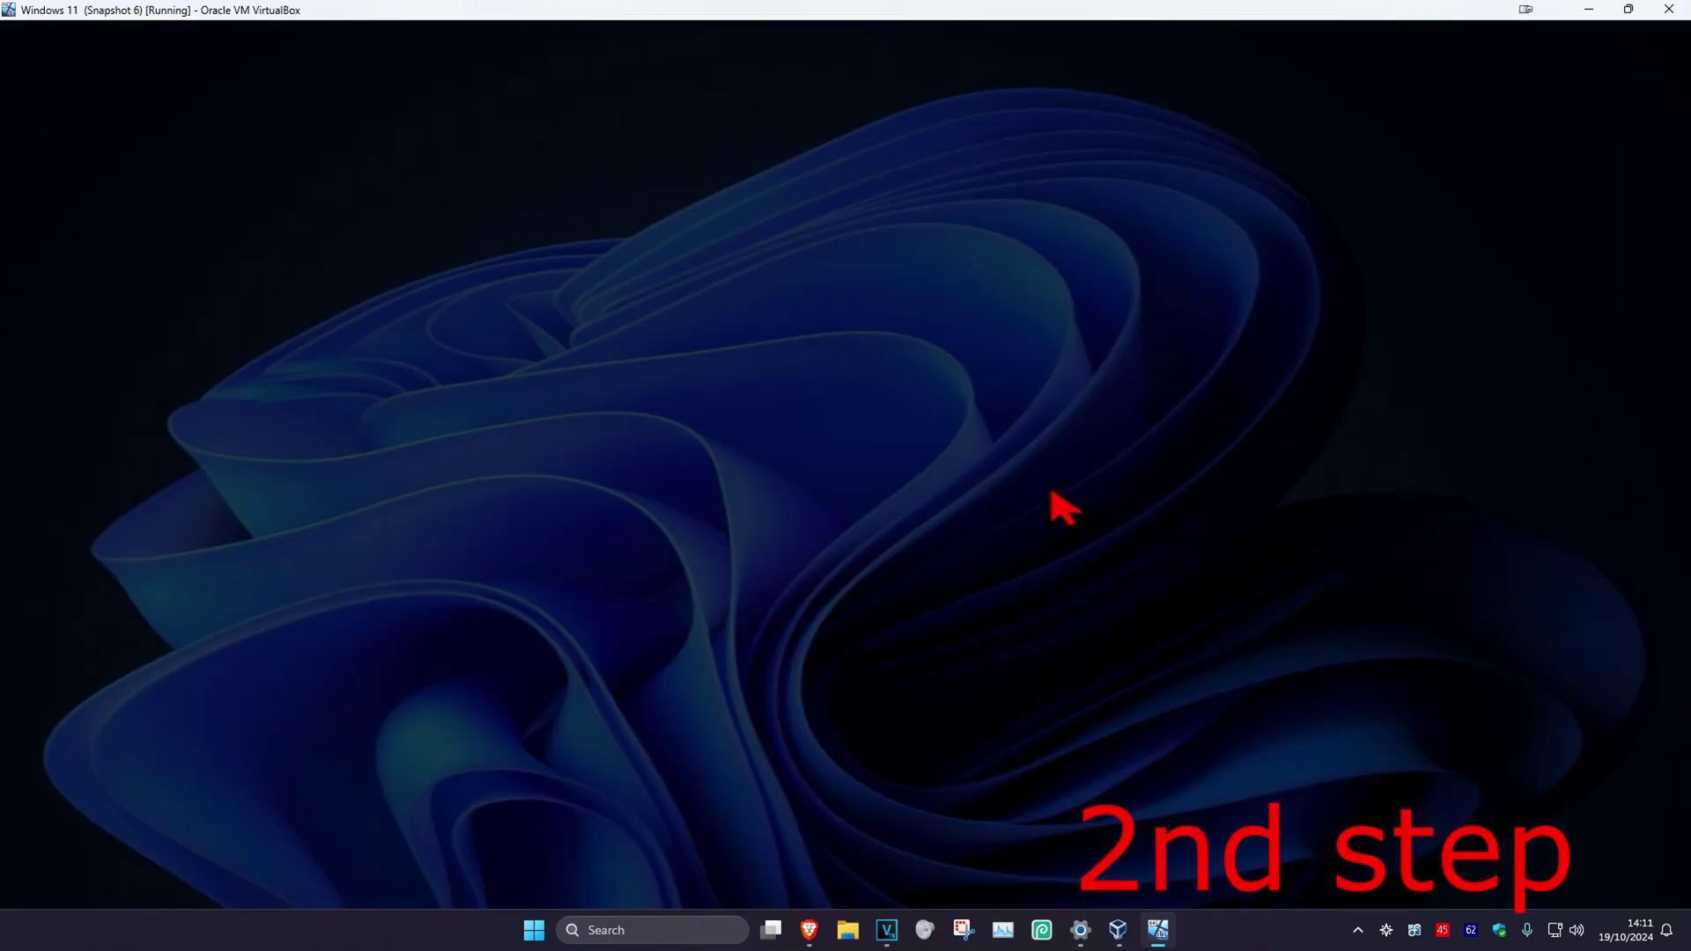
pyautogui.click(723, 646)
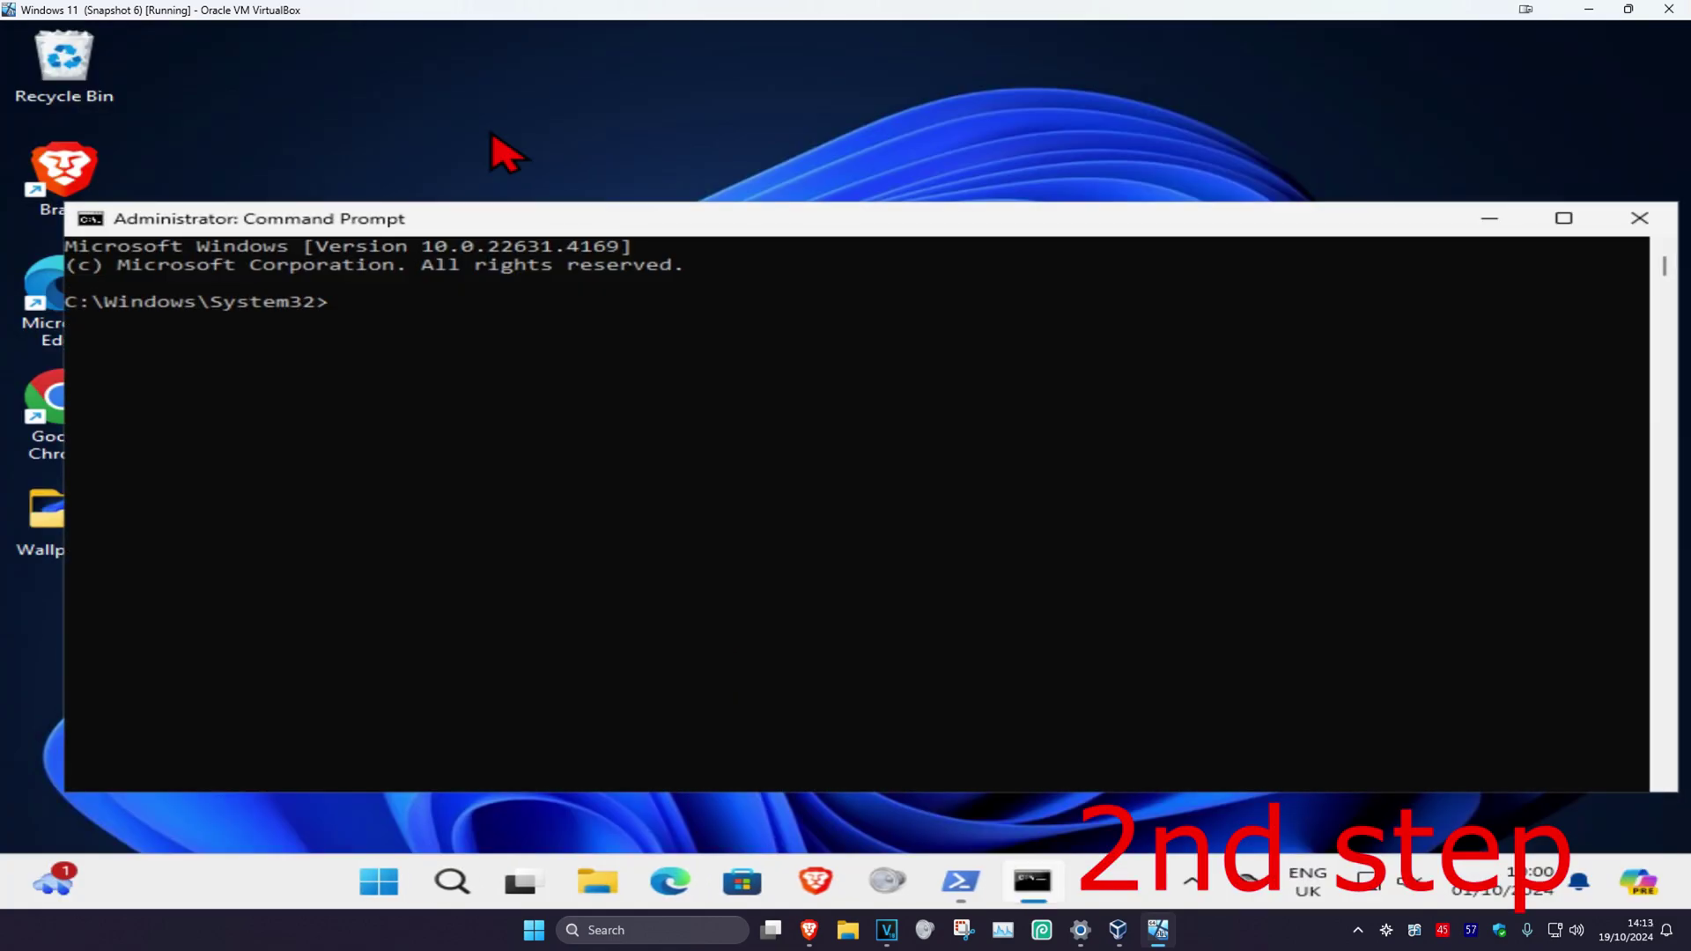
pyautogui.write('net stop wu')
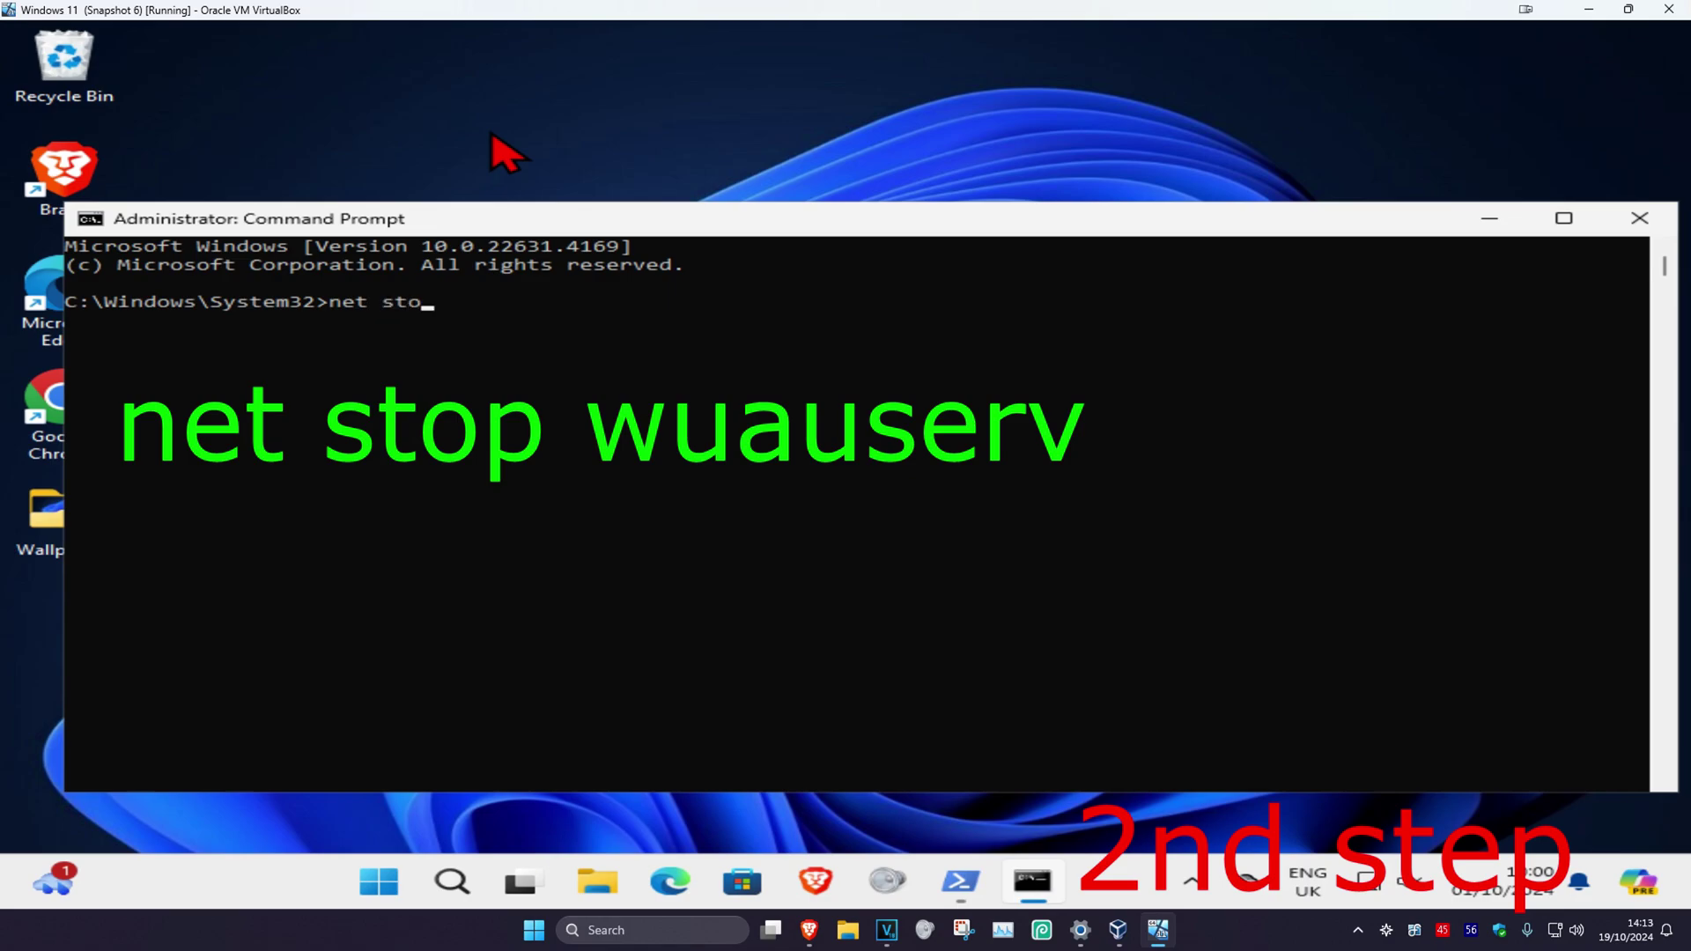
pyautogui.write('au')
pyautogui.write('serv')
# Step: Run 'net stop wuauserv' and 'net stop bits' in the admin Command Prompt
pyautogui.press('Return')
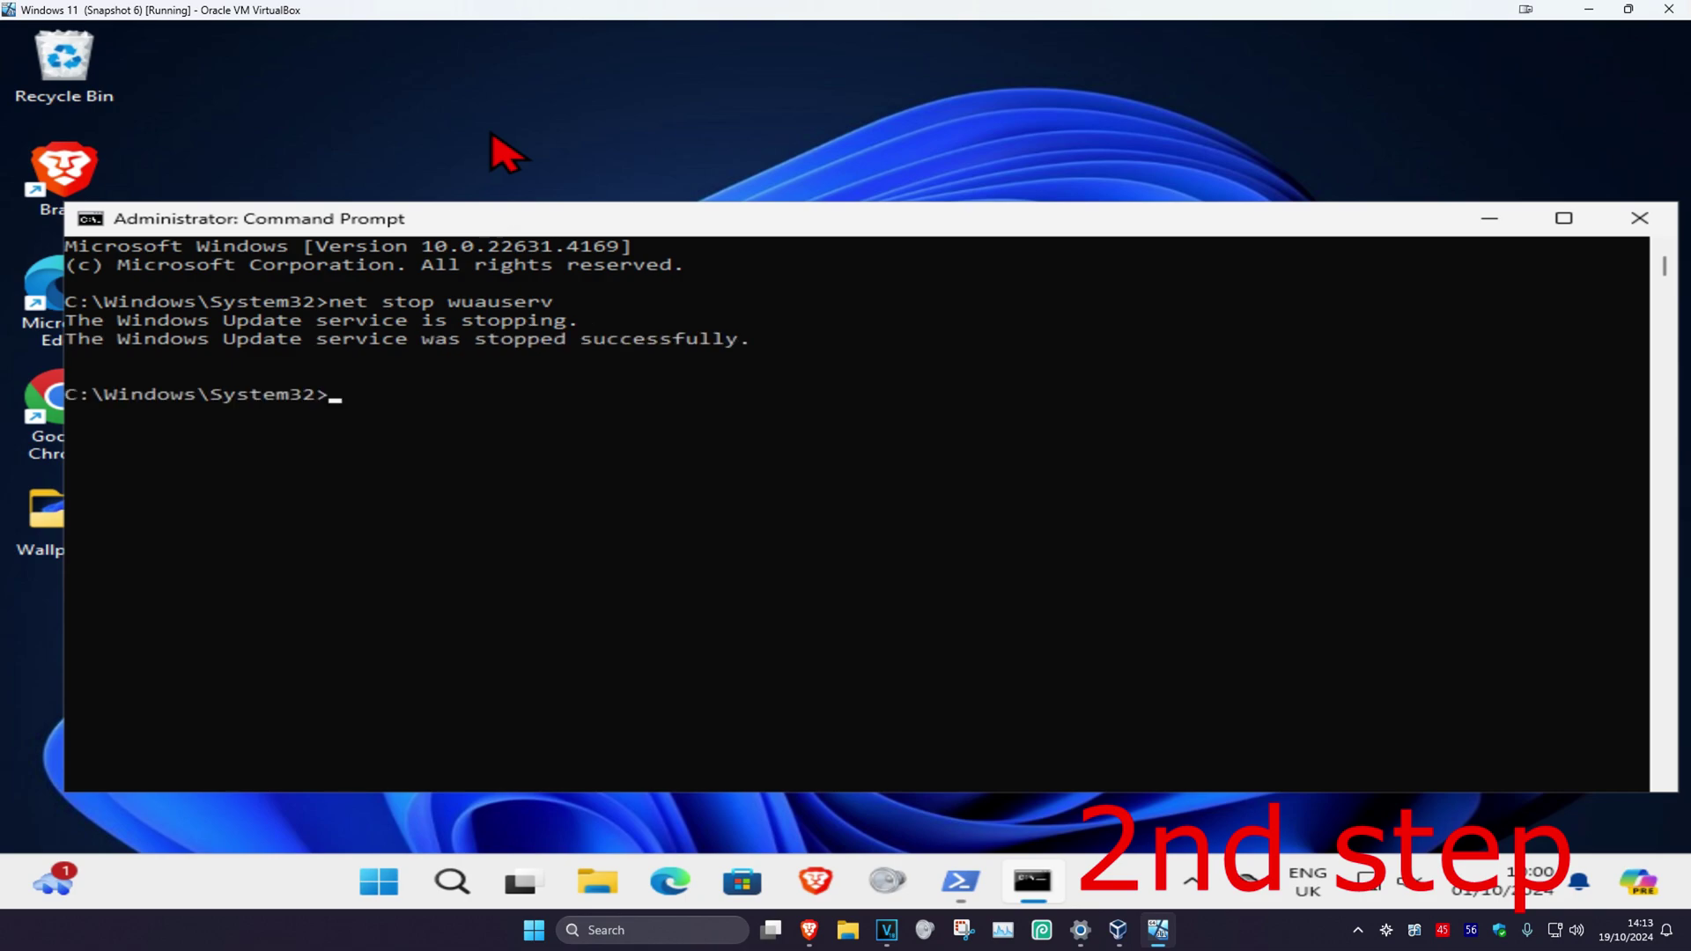
pyautogui.write('ne')
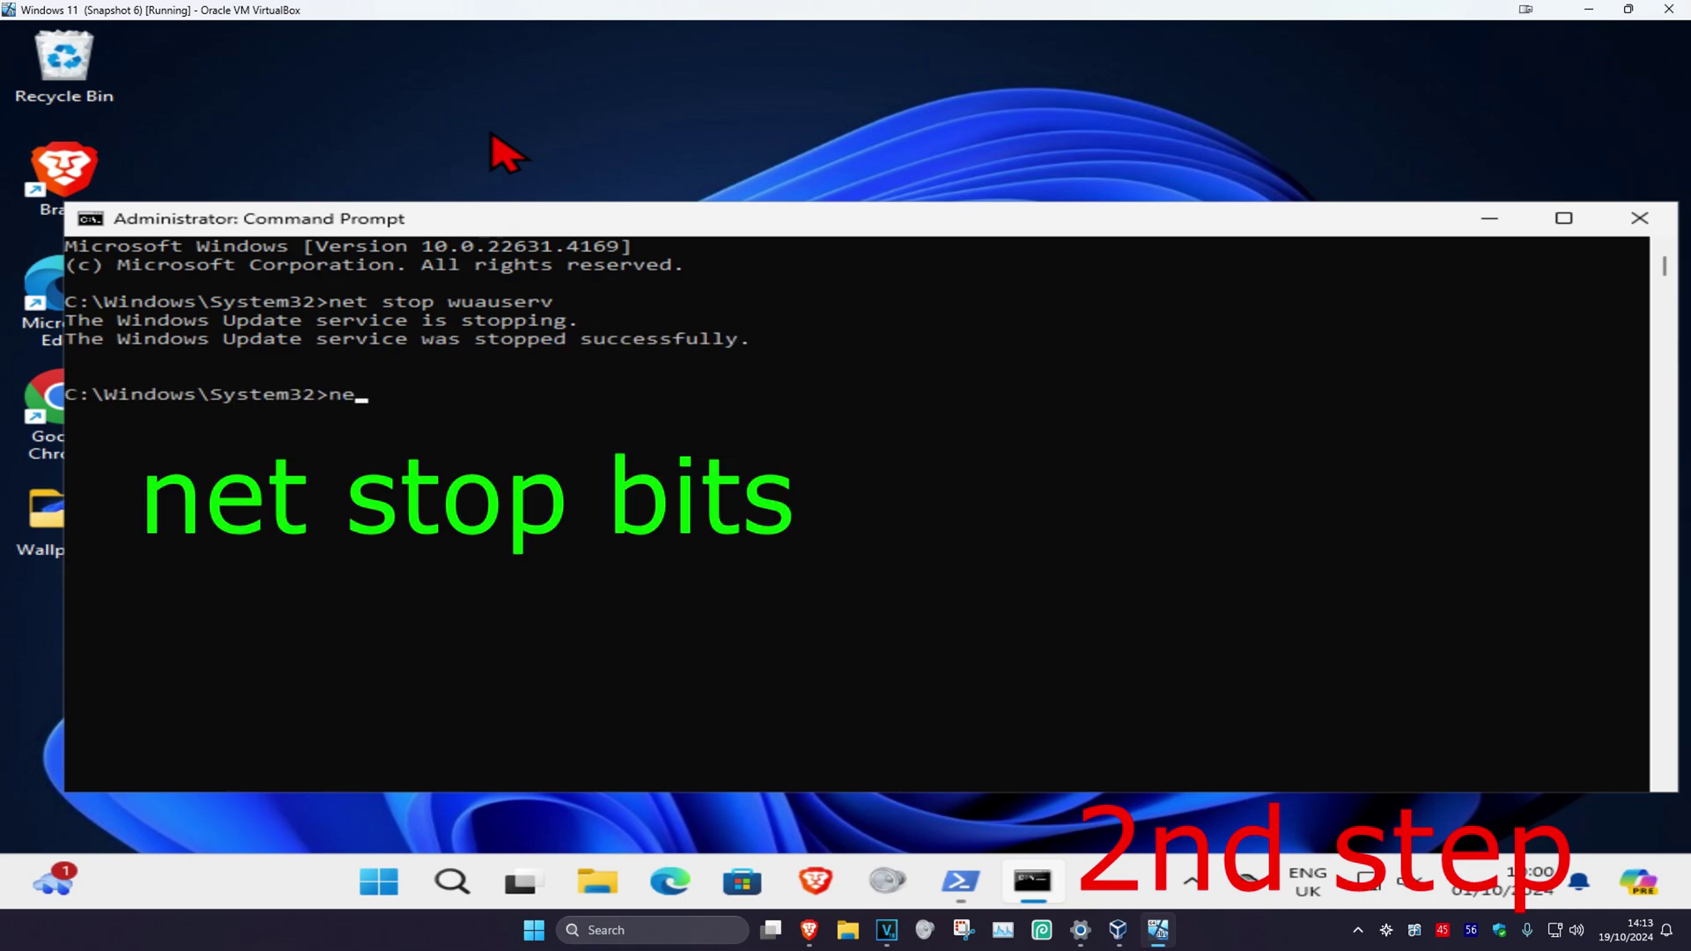
pyautogui.write('t stop ')
pyautogui.write('bits')
pyautogui.press('Return')
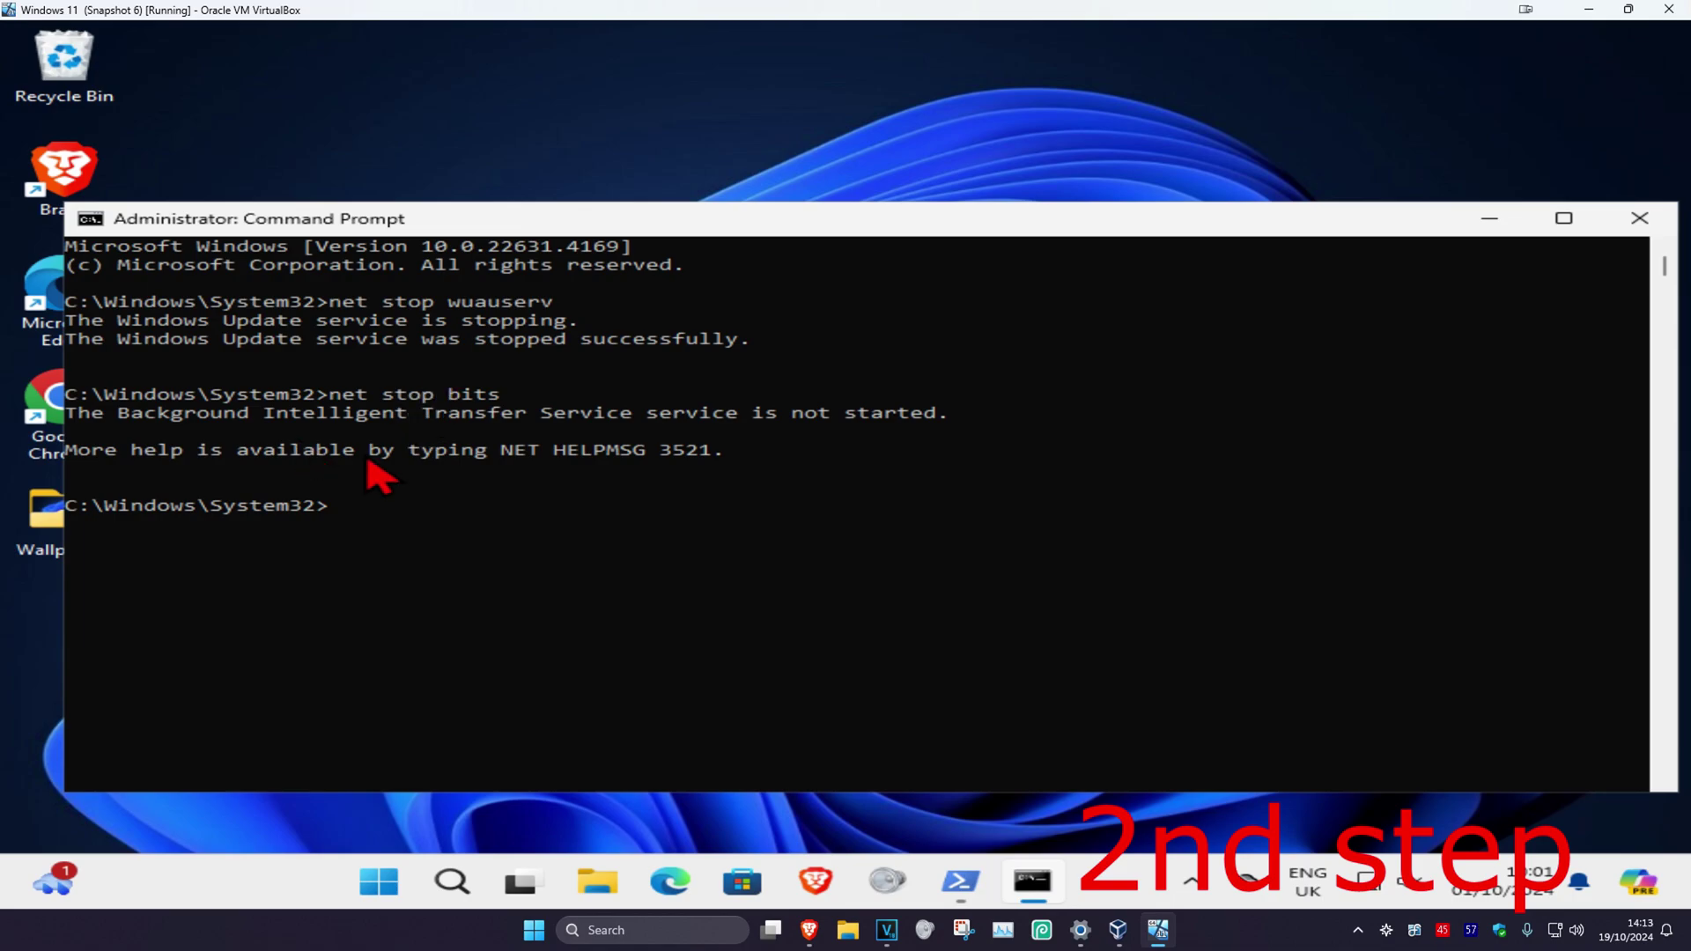
pyautogui.scroll(-1, 380, 476)
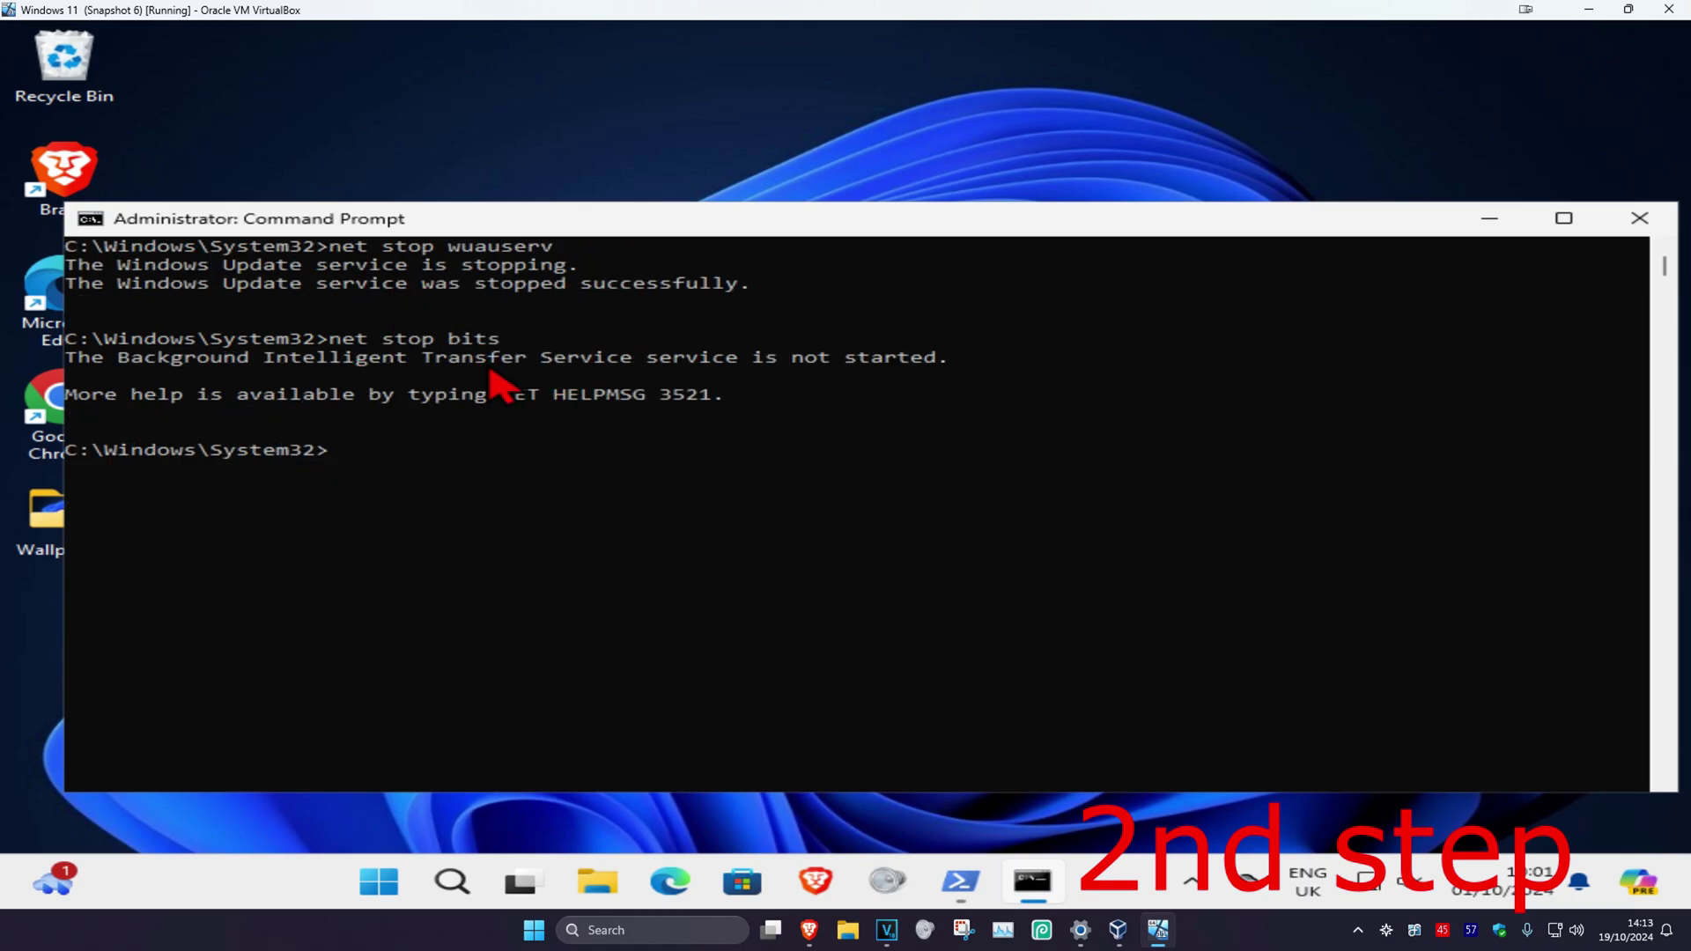
pyautogui.write('net')
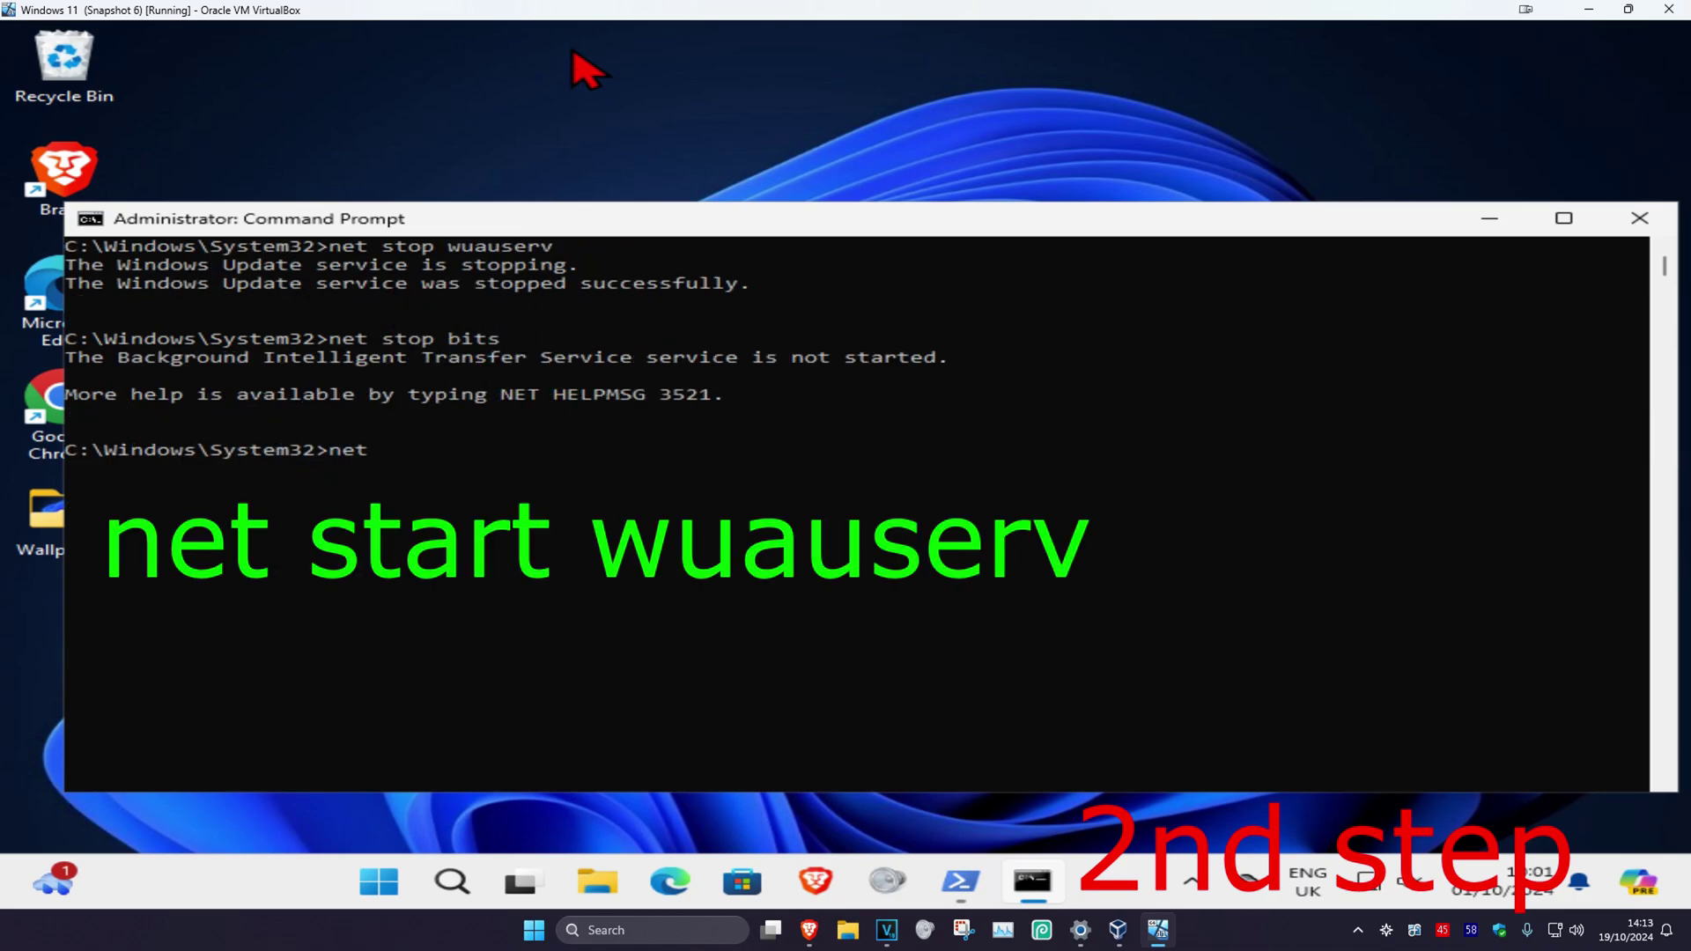
pyautogui.write(' start wu')
pyautogui.write('auserv')
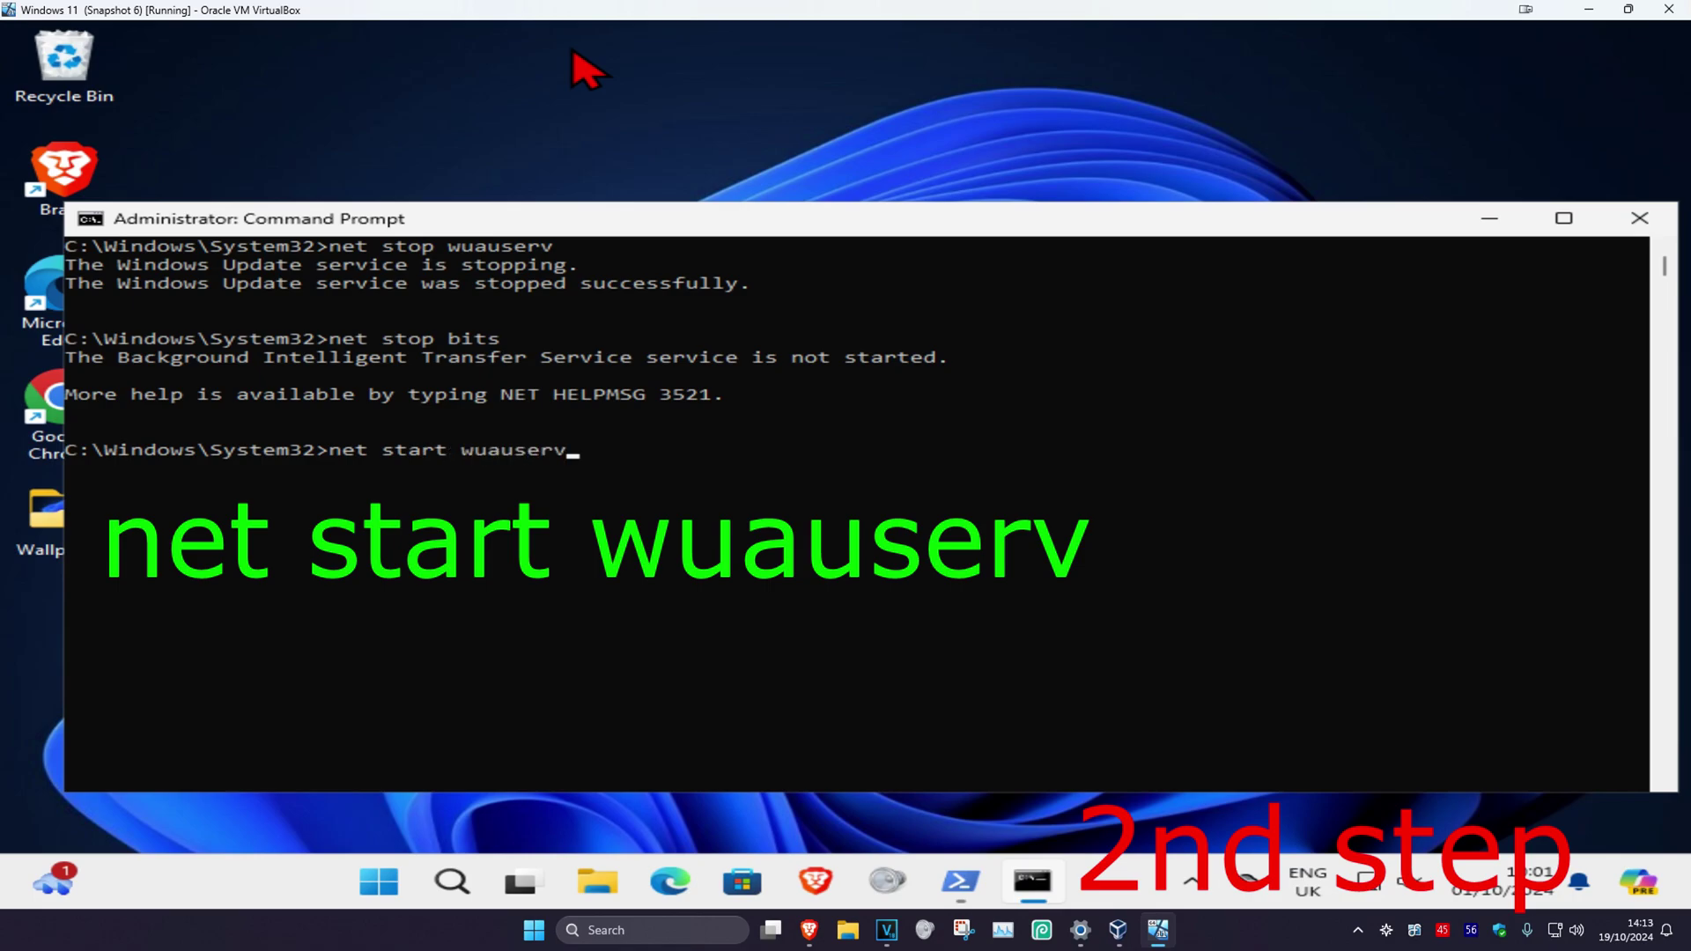
# Step: Run 'net start wuauserv' and 'net start bits' in Command Prompt
pyautogui.press('Return')
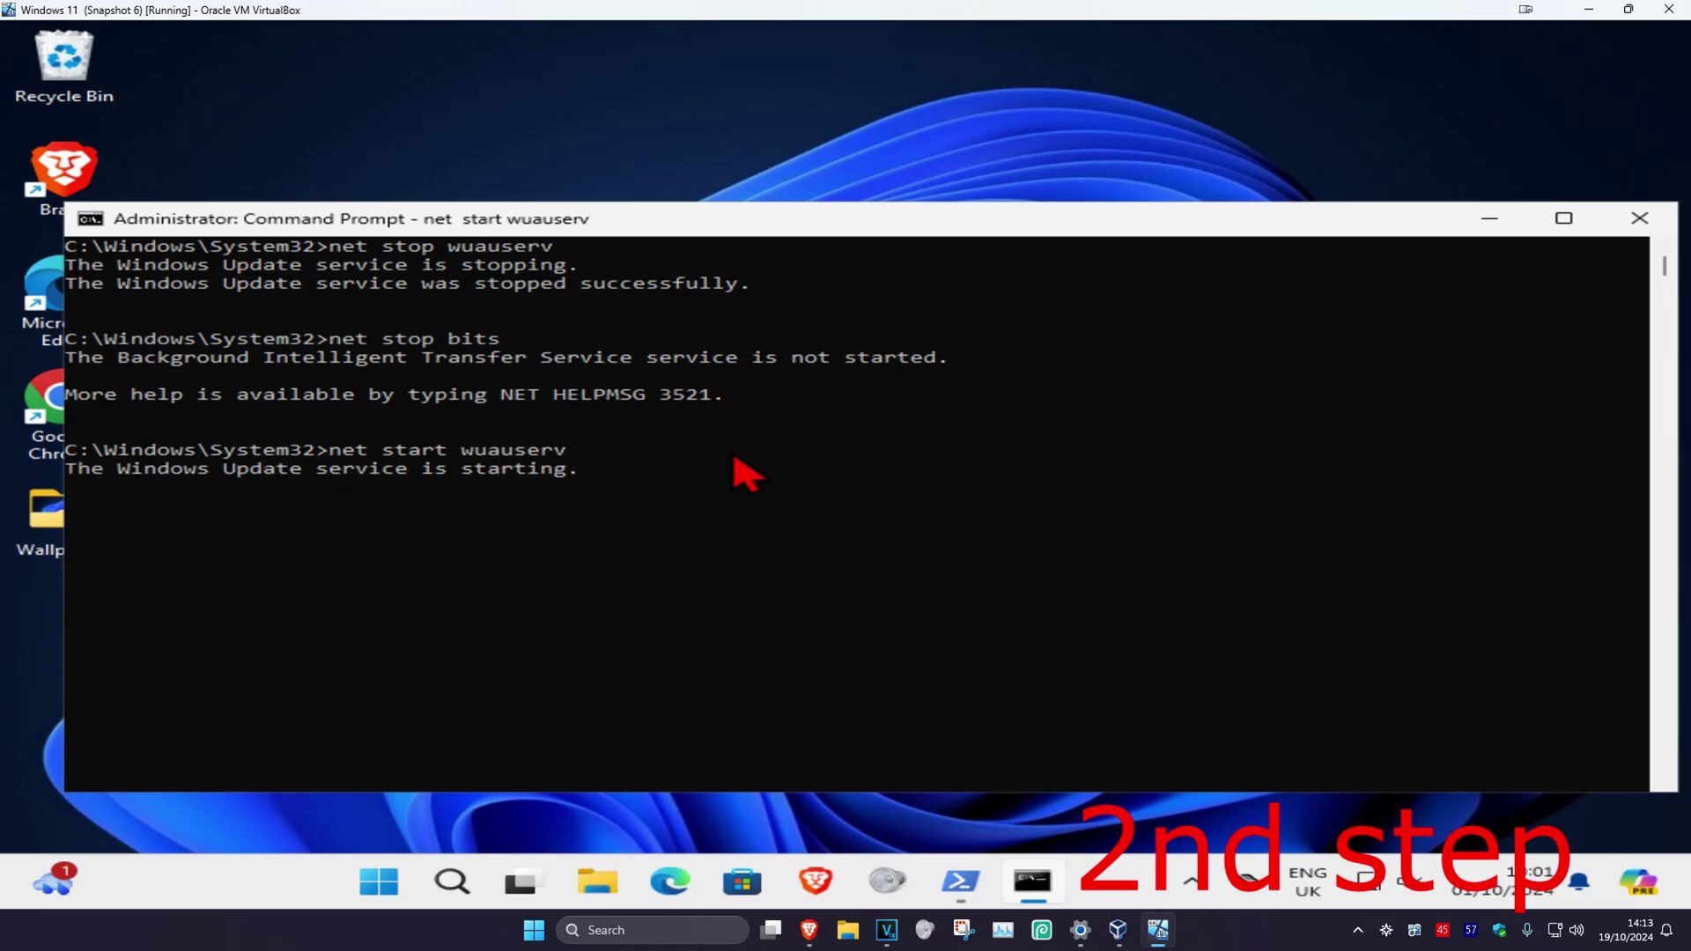
pyautogui.scroll(2, 767, 464)
pyautogui.scroll(-3, 767, 463)
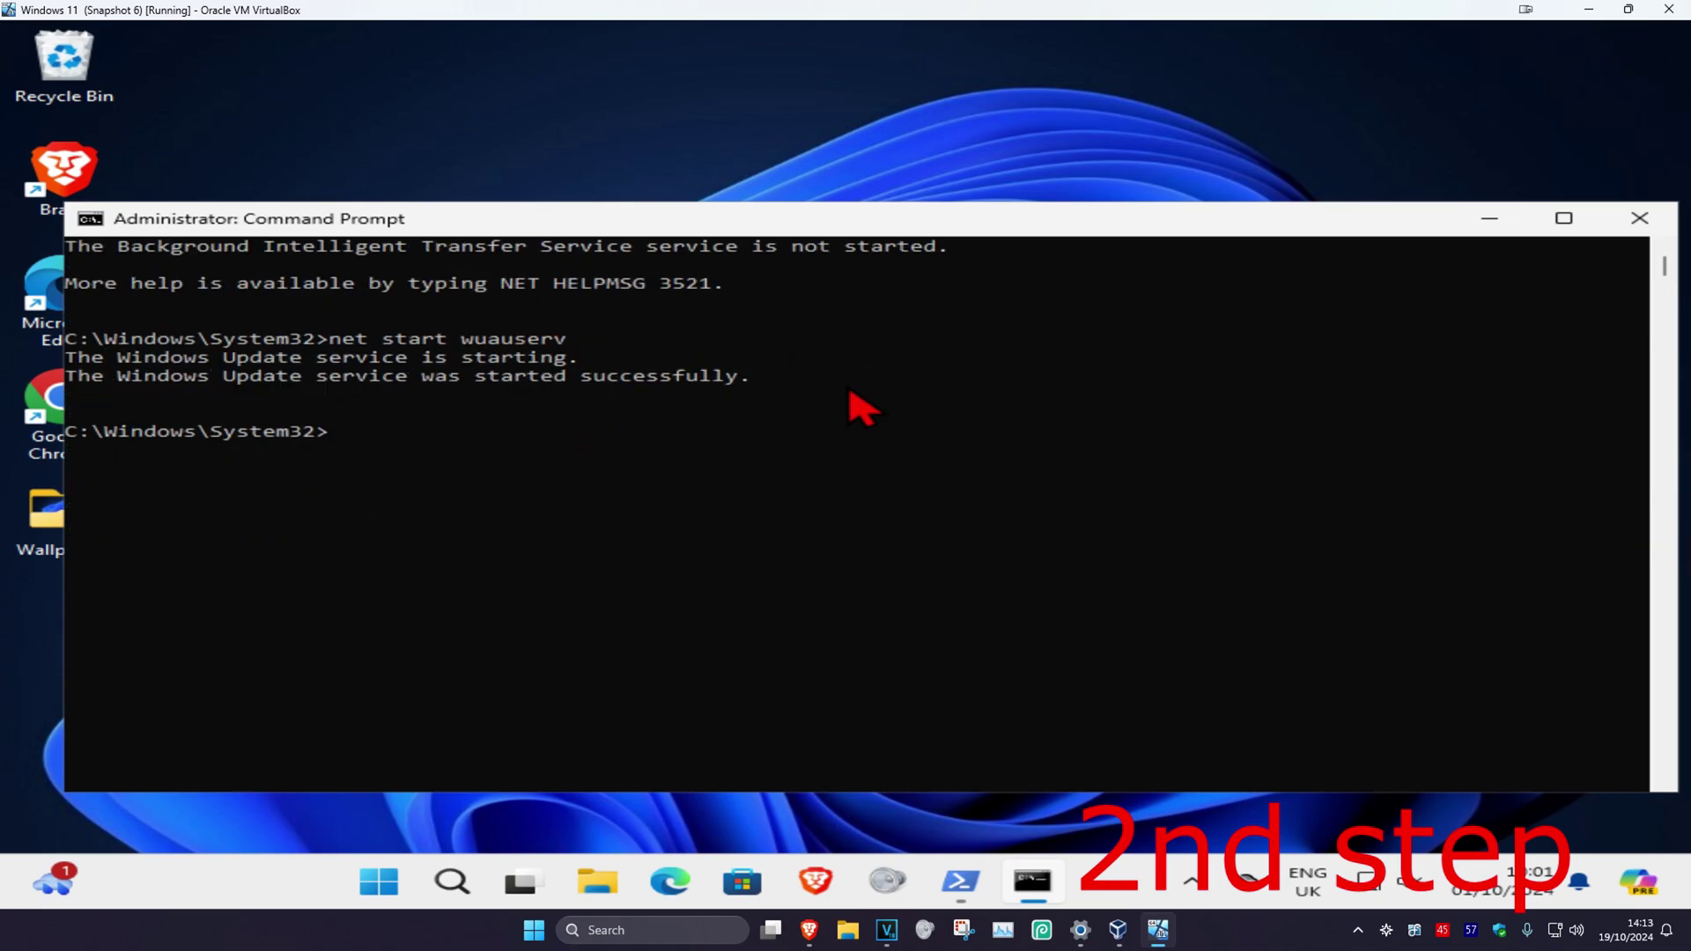
pyautogui.write('net st')
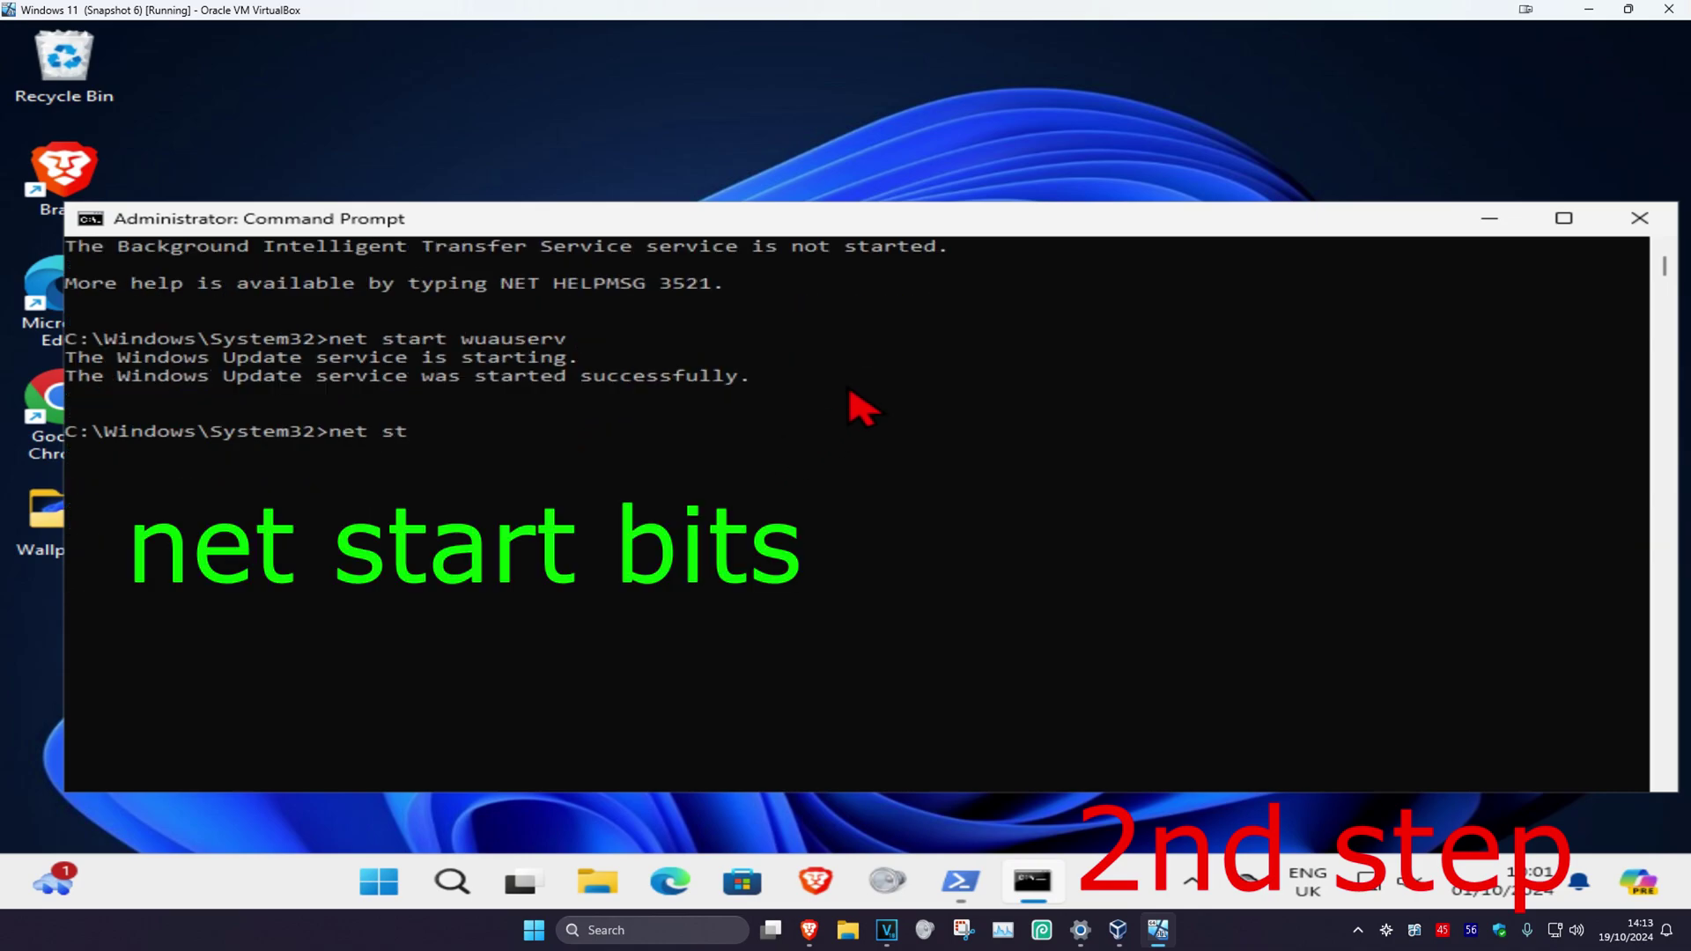
pyautogui.write('art bits')
pyautogui.press('Return')
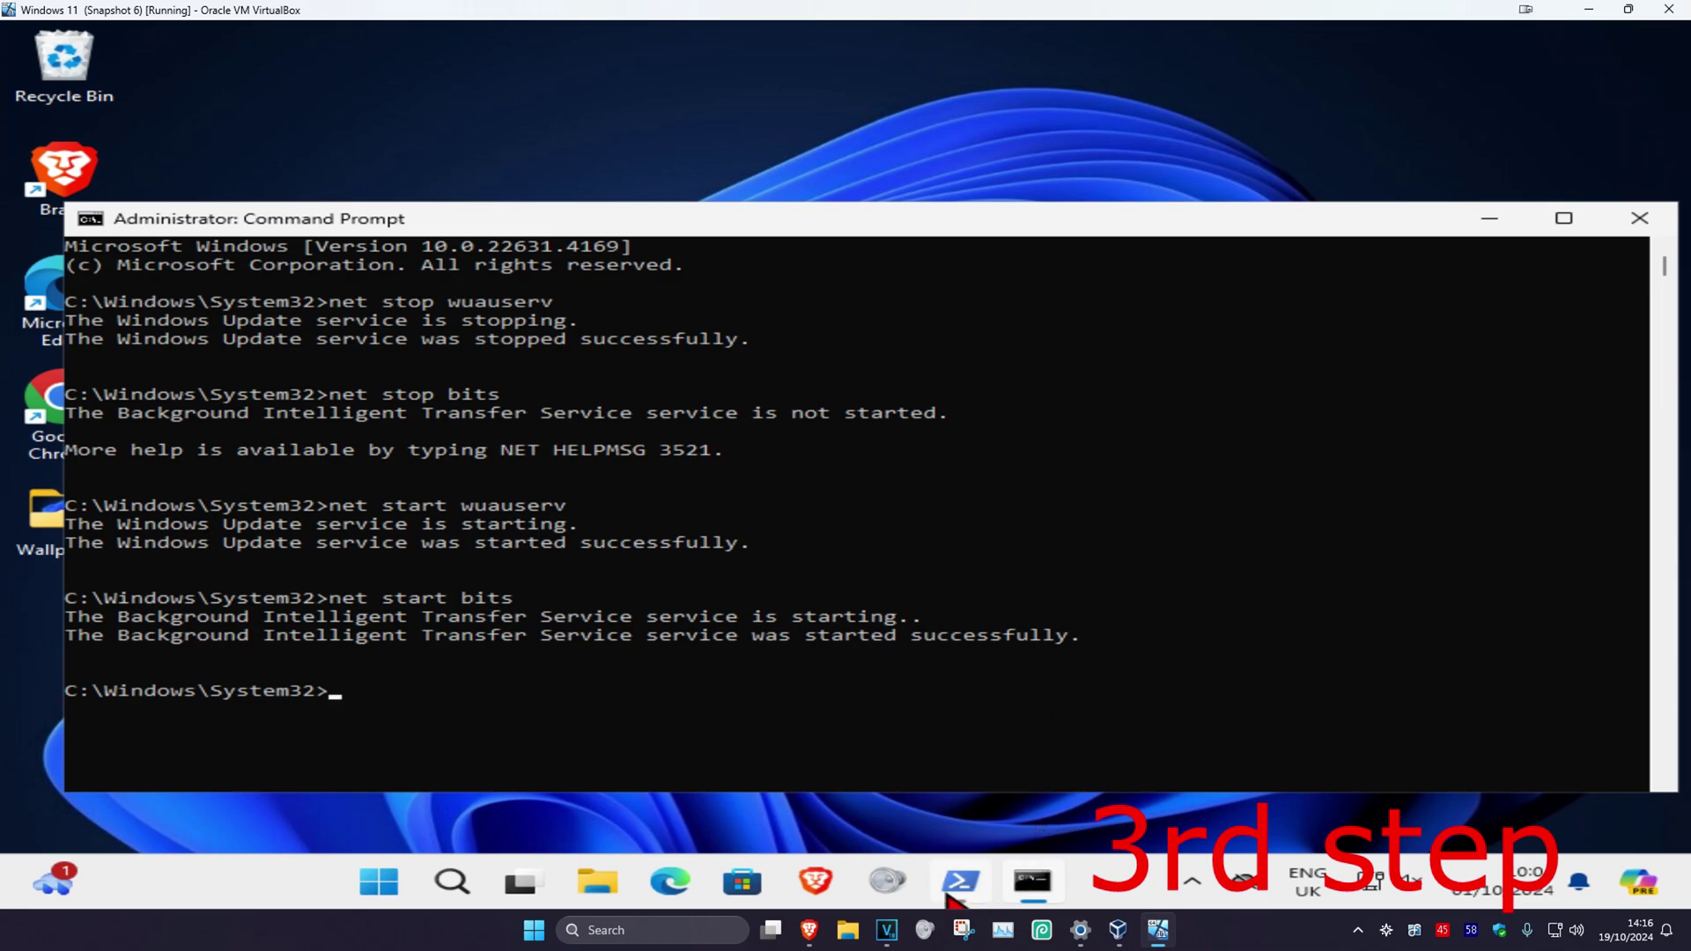
# Step: Run 'dism /online /cleanup-image /restorehealth' in PowerShell, then show the Start menu power options
pyautogui.click(961, 882)
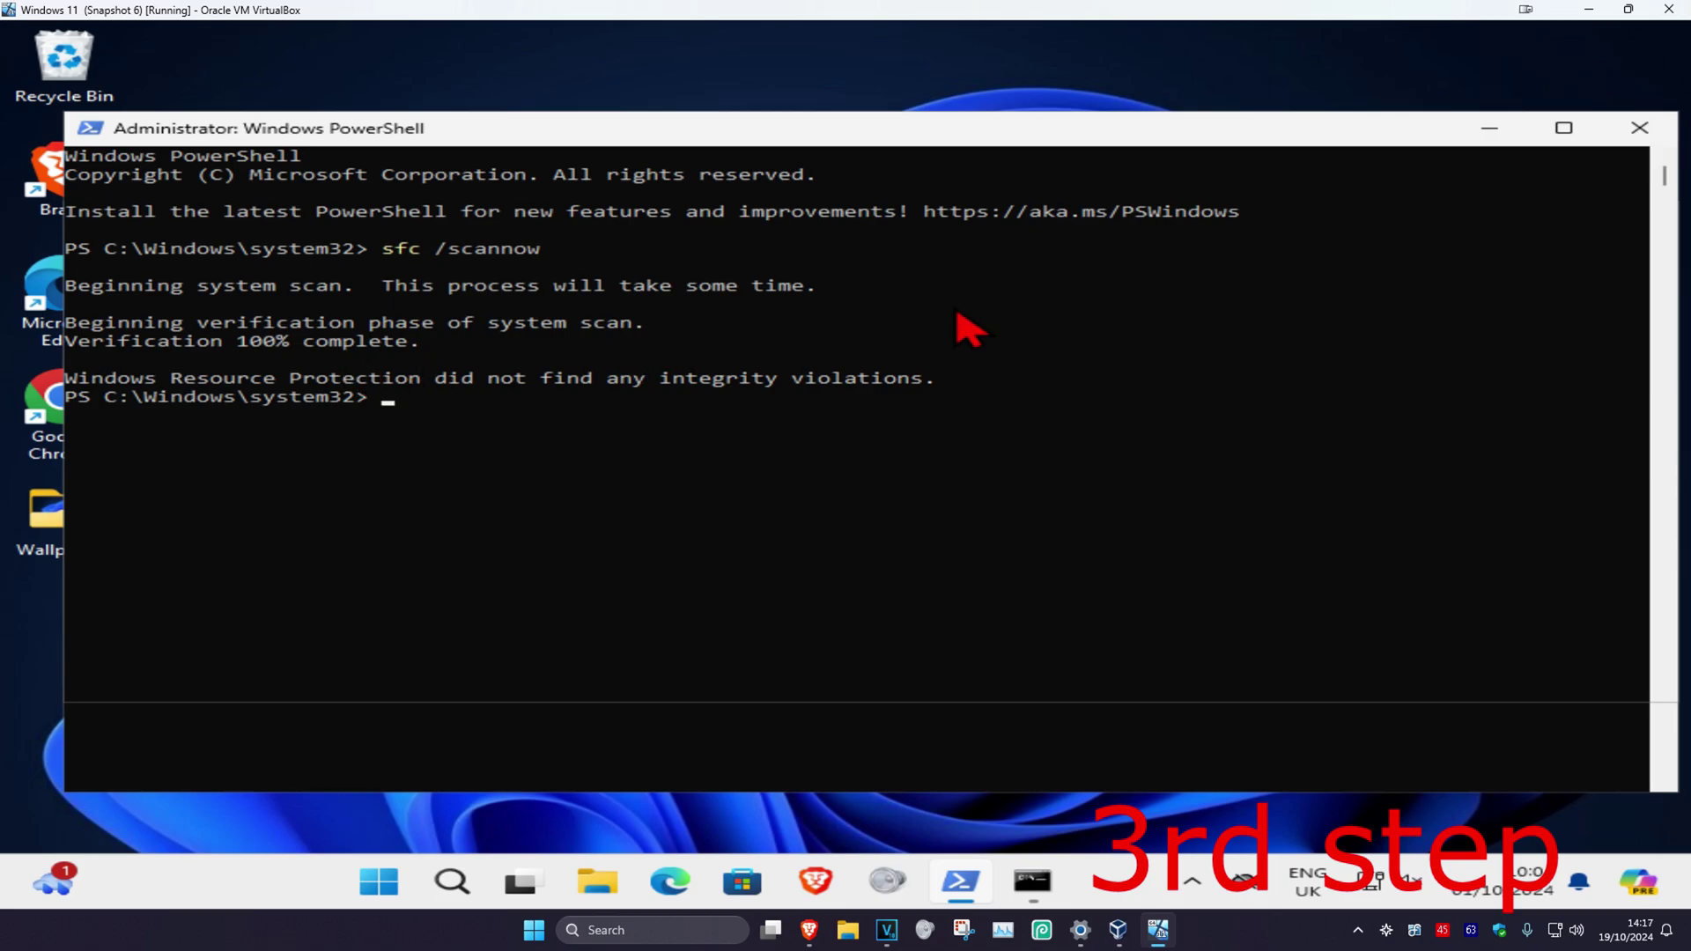
pyautogui.write('dism')
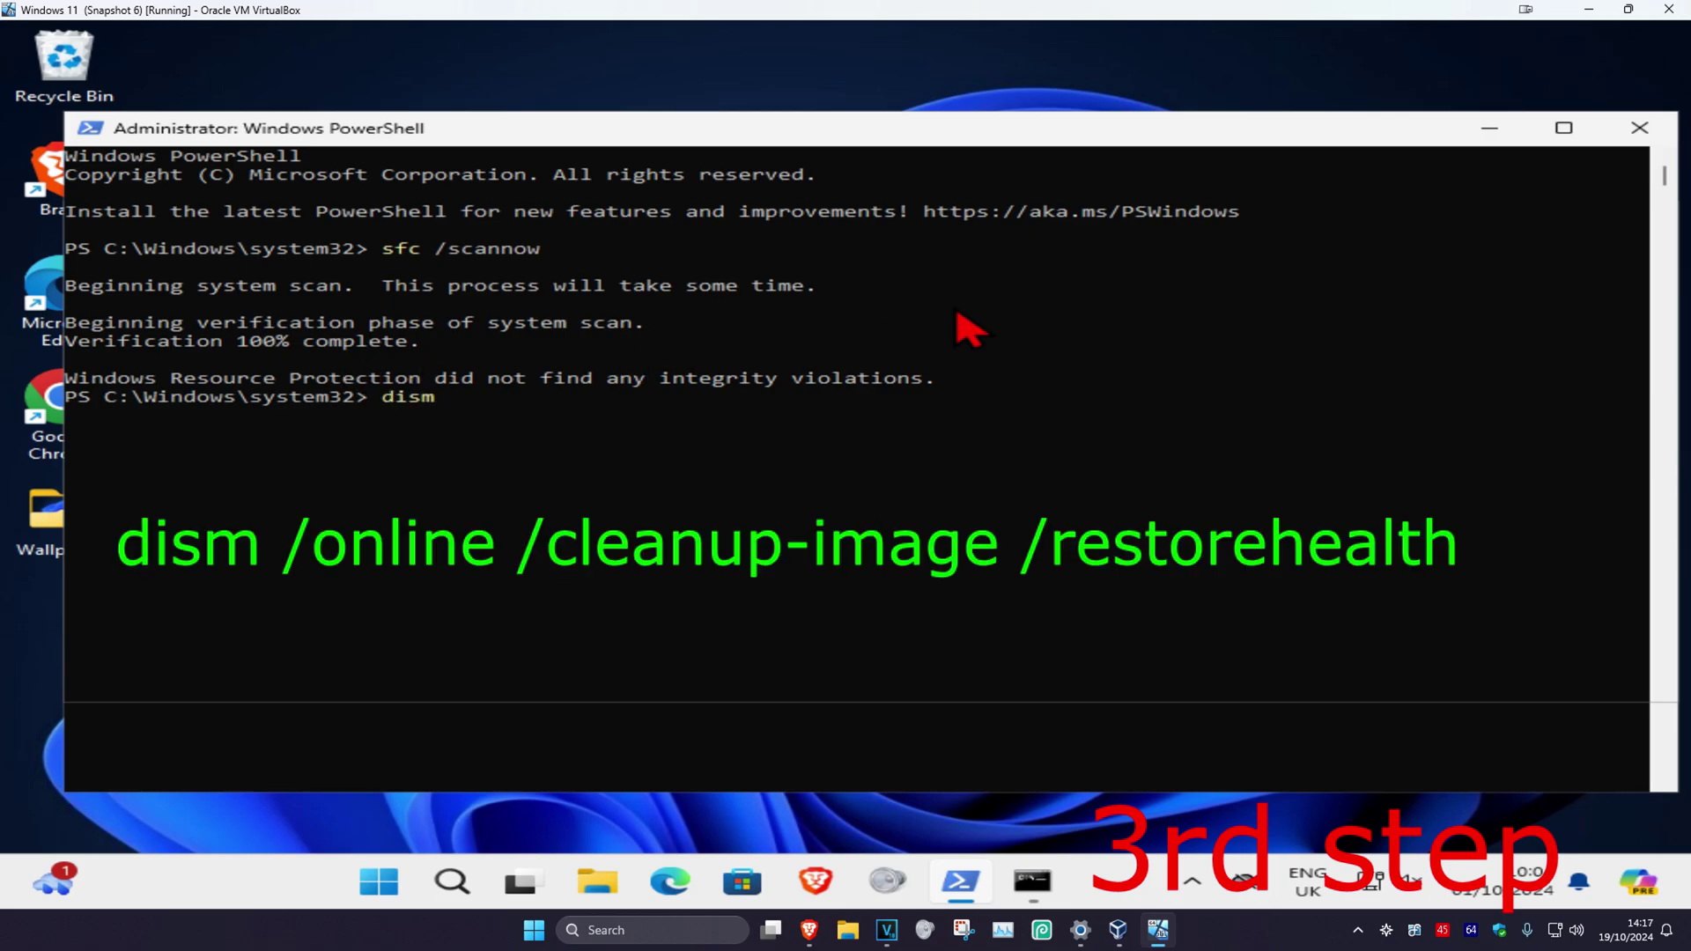
pyautogui.write(' /online ')
pyautogui.write('/cle')
pyautogui.write('anup-image')
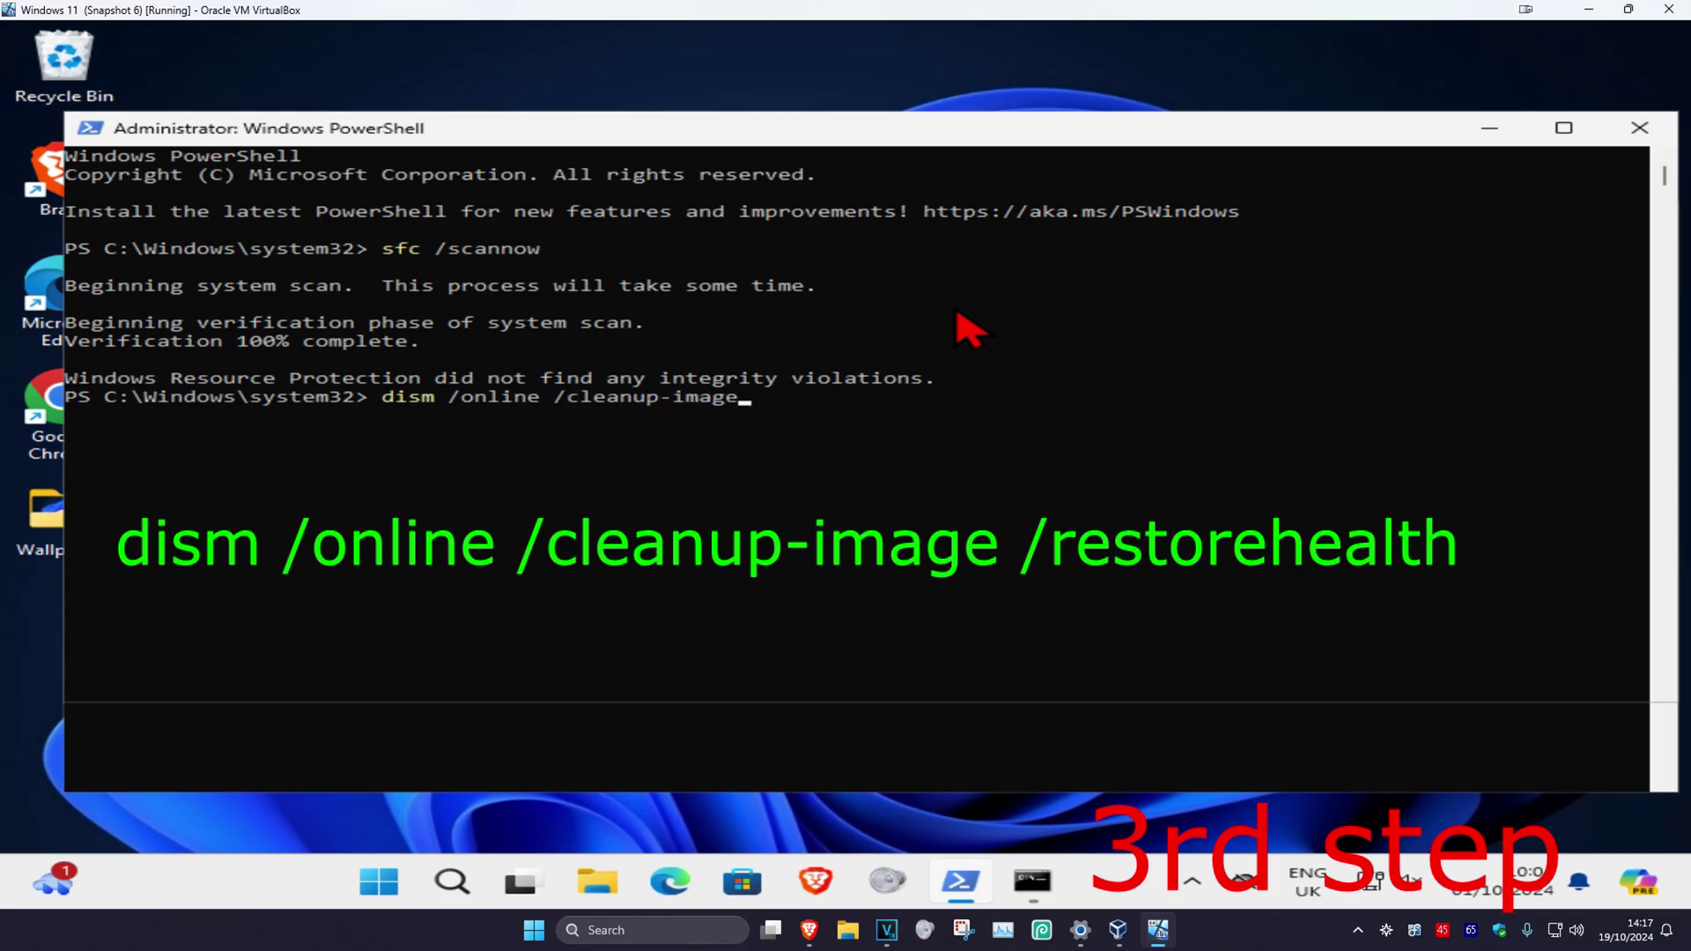
pyautogui.write(' /restorehe')
pyautogui.write('alth')
pyautogui.press('Return')
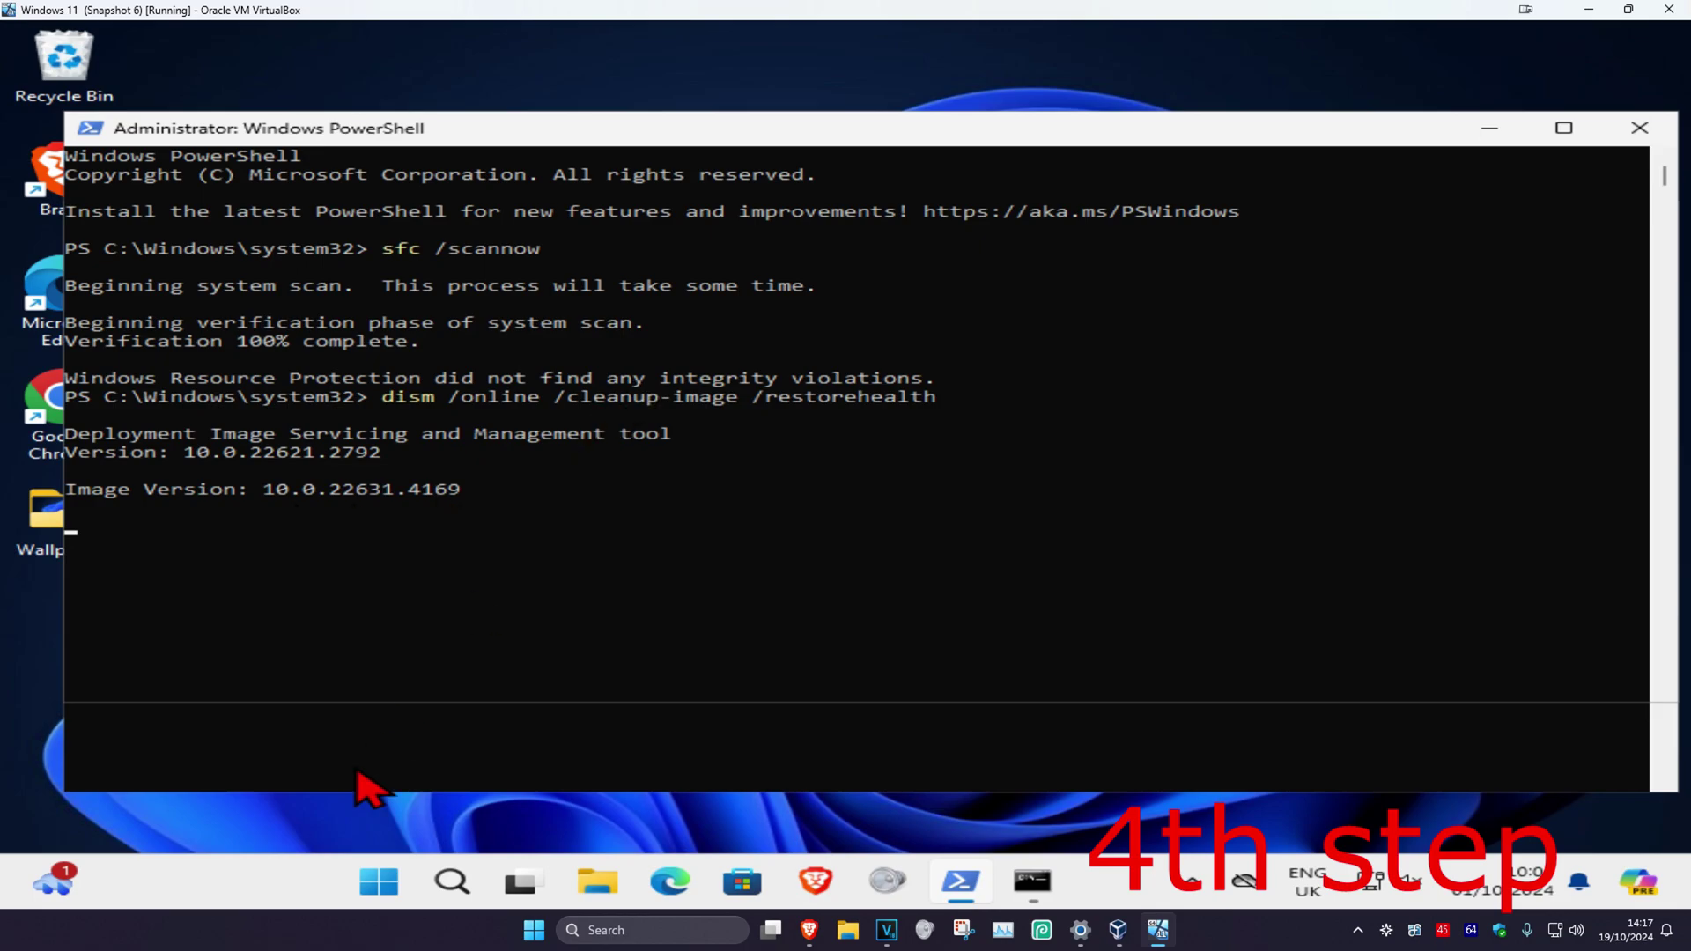
pyautogui.click(380, 881)
pyautogui.click(1255, 801)
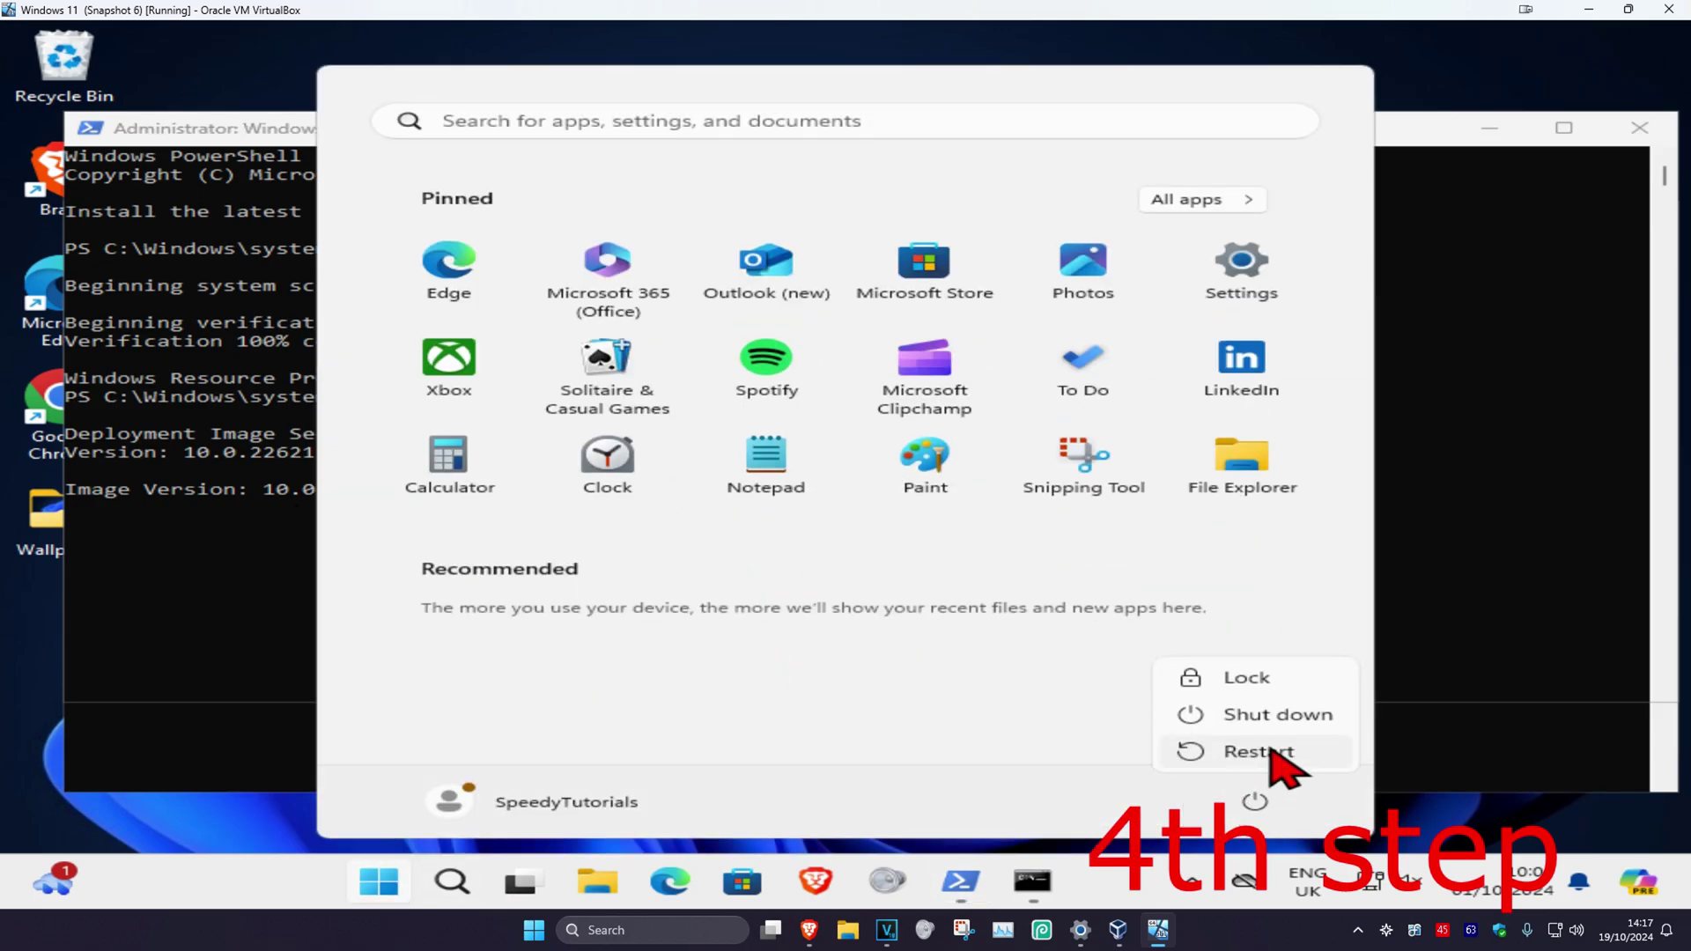